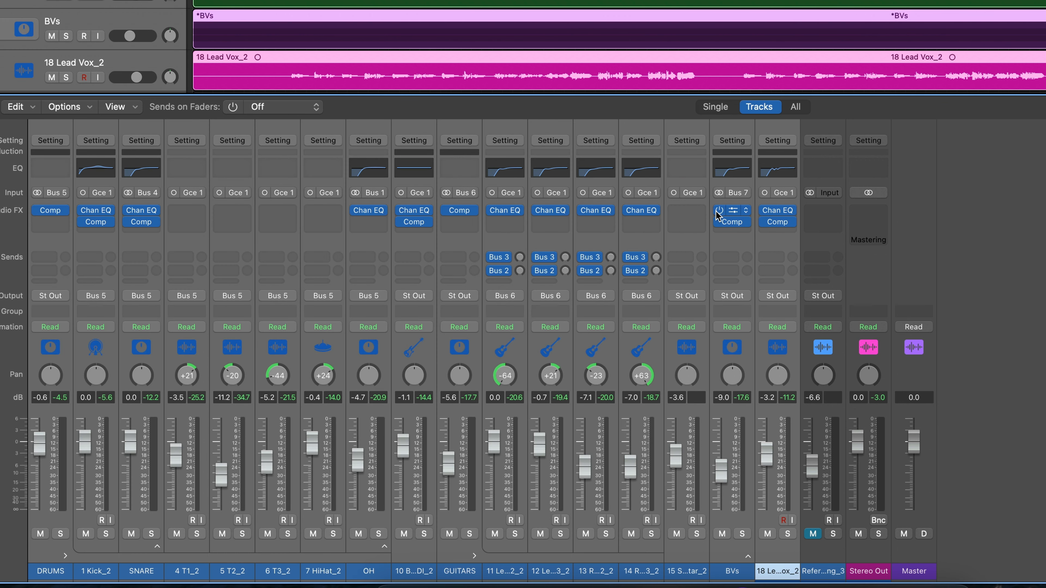
Bypass all EQ and compressor plug-ins across the selected channels, play the mix to hear it unprocessed, and re-enable them all
left_click(719, 211, "alt")
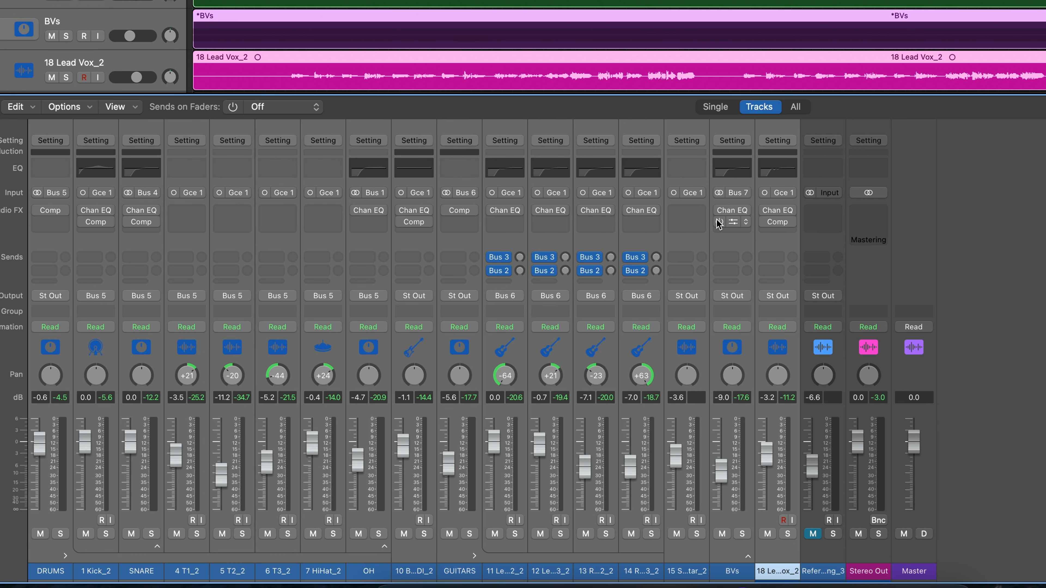
key("space")
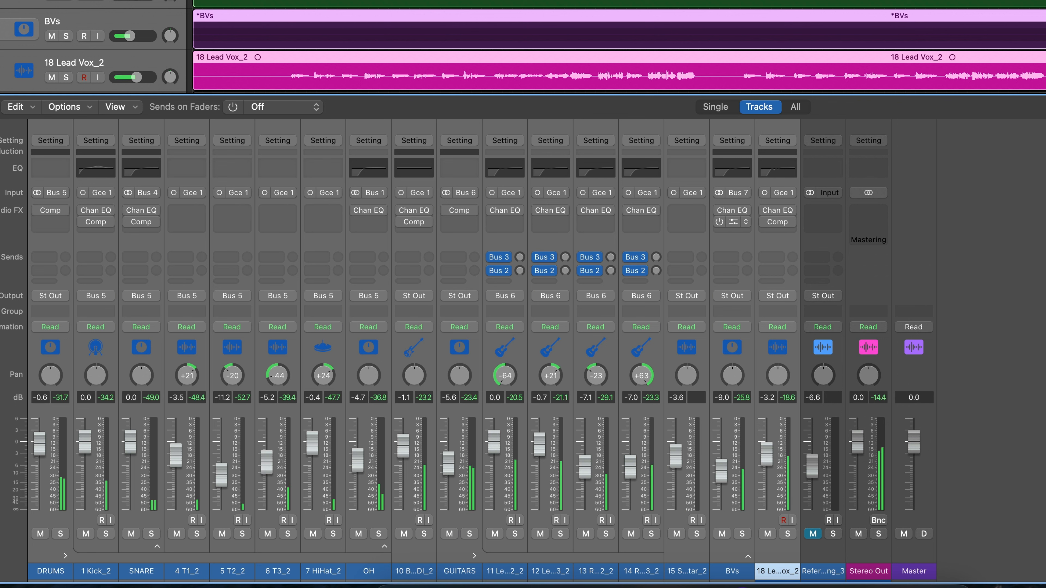
left_click(719, 211, "alt")
left_click(720, 222, "alt")
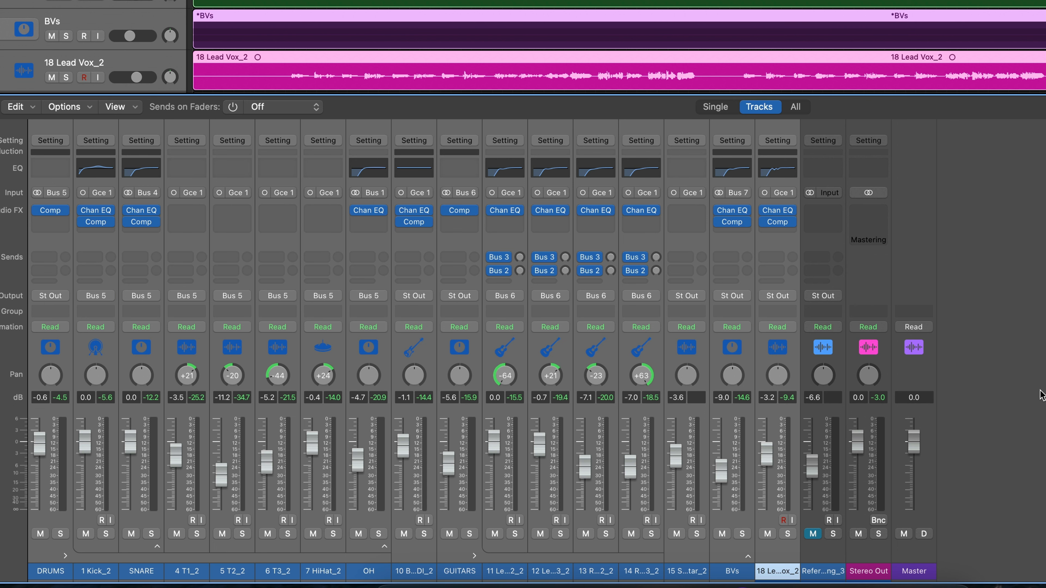
Collapse the GUITARS stack and add a Bus 10 send to all selected channels from DRUMS through 18 Lead Vox_2
left_click(475, 557)
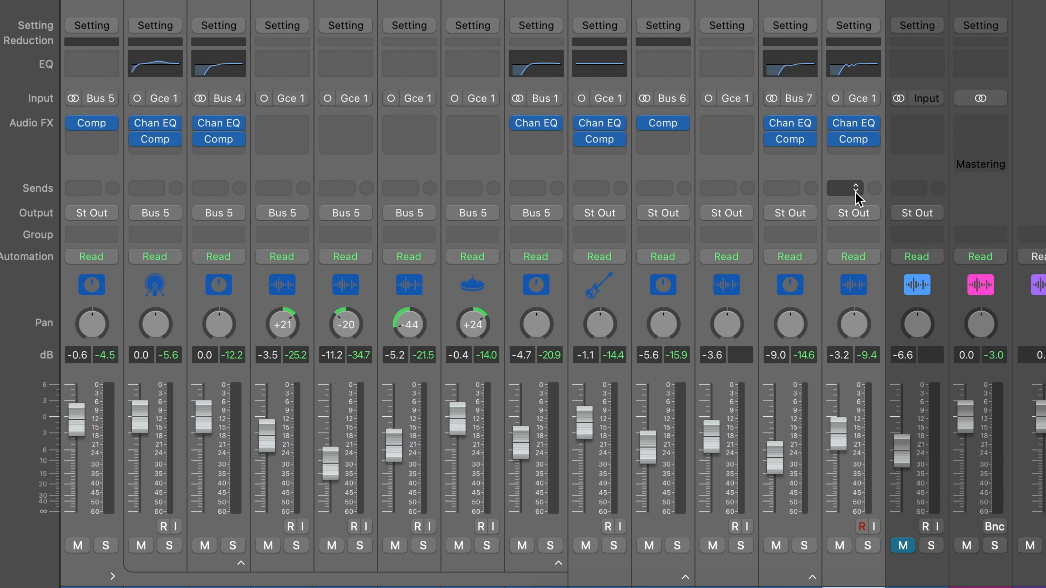
left_click(855, 192)
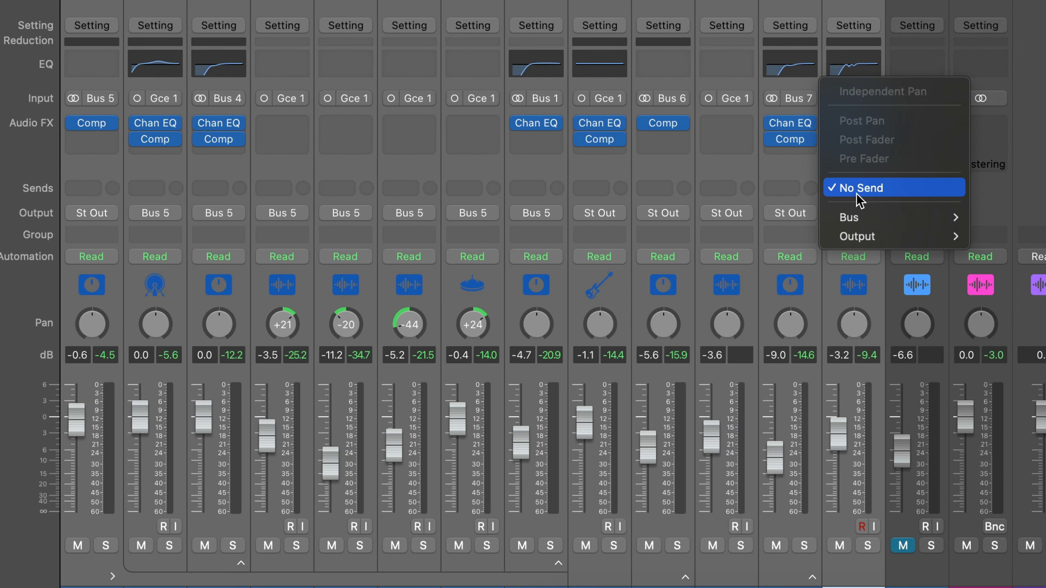
mouse_move(852, 215)
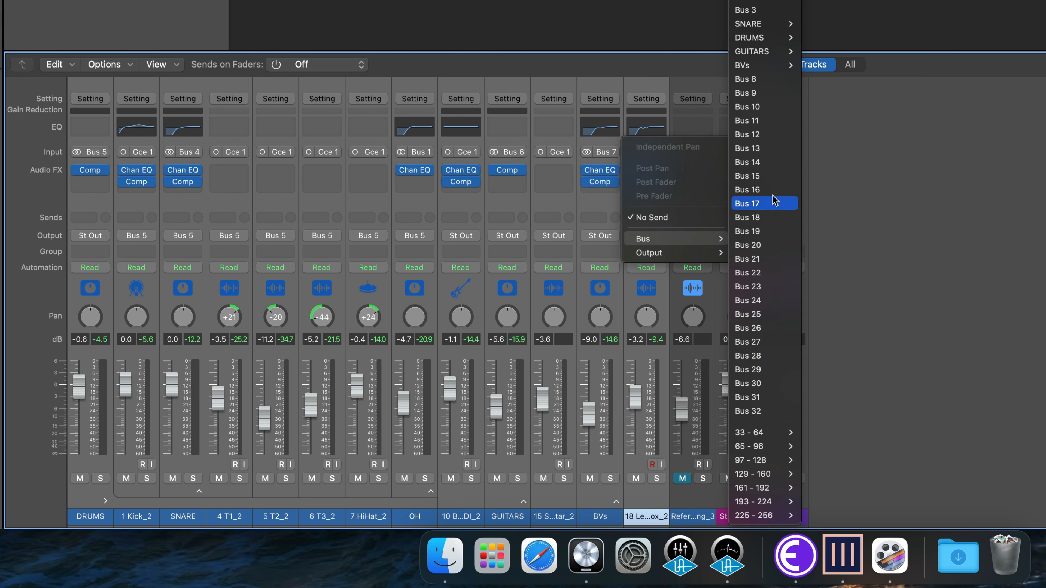
left_click(780, 108)
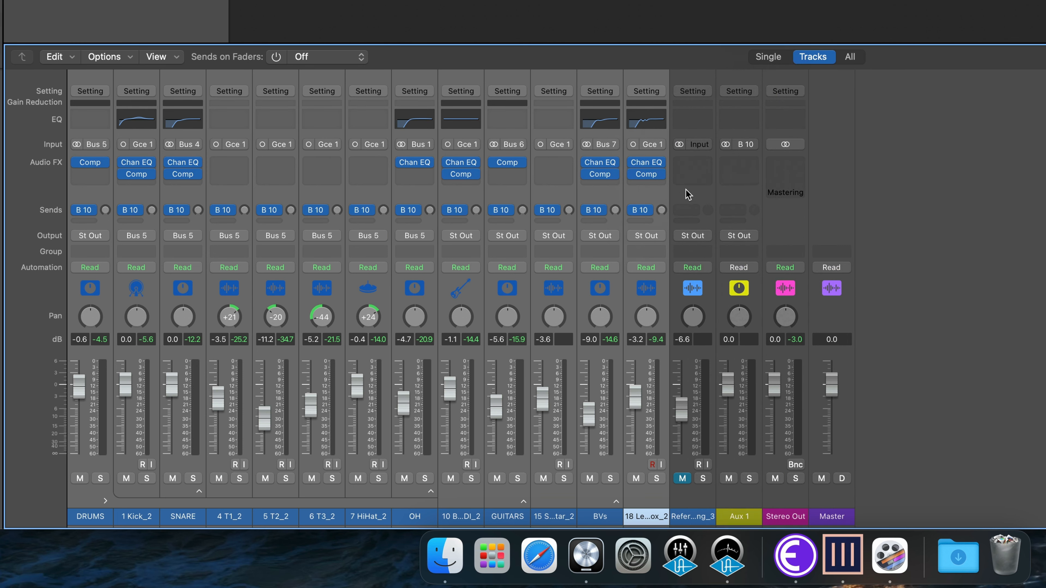
left_click(644, 221)
mouse_move(679, 247)
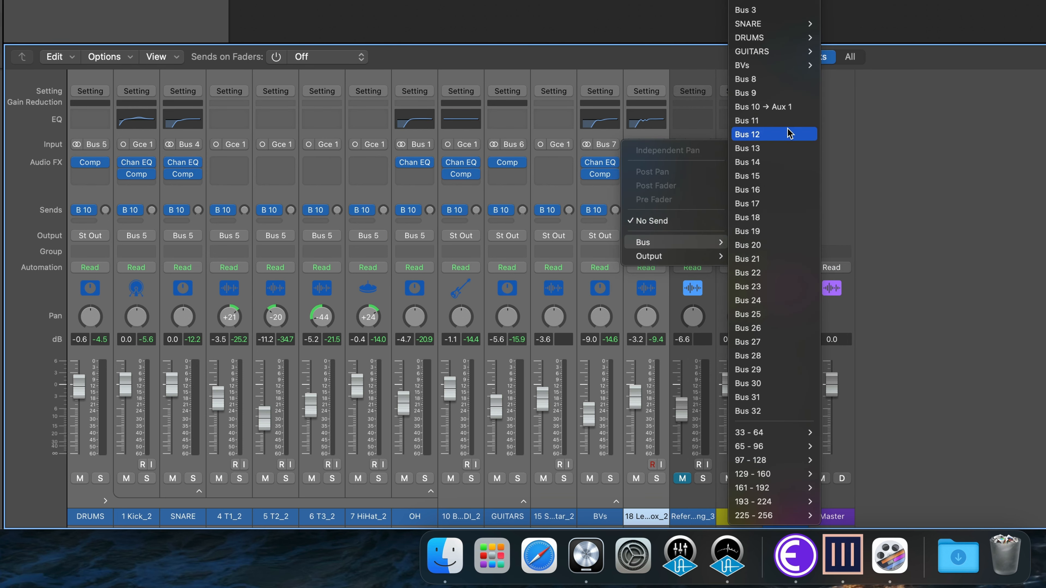
left_click(944, 151)
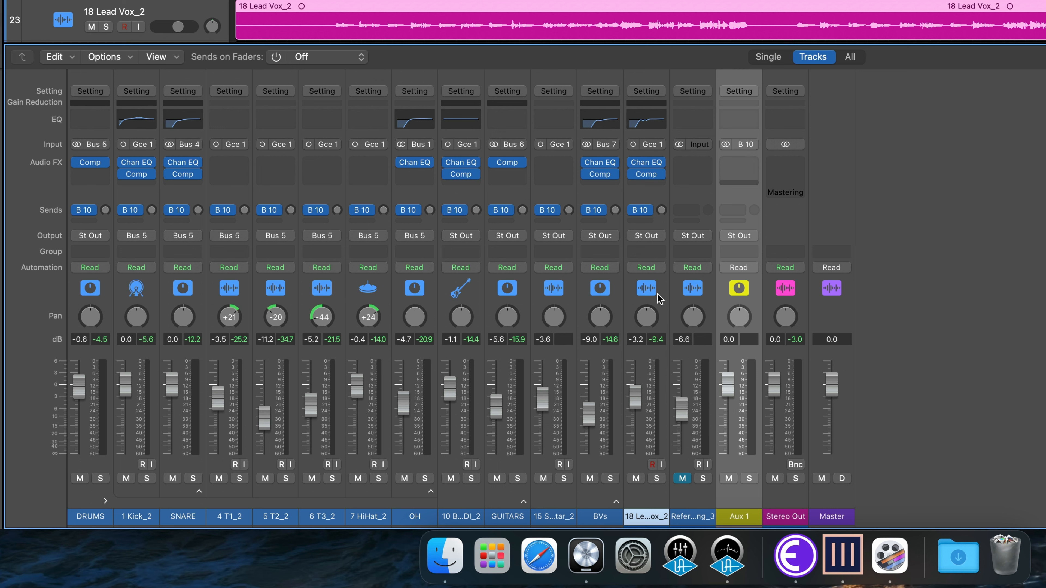
Solo the 18 Lead Vox_2 channel, play it back and lower its fader to -4.2 dB
mouse_move(647, 213)
left_click(656, 479)
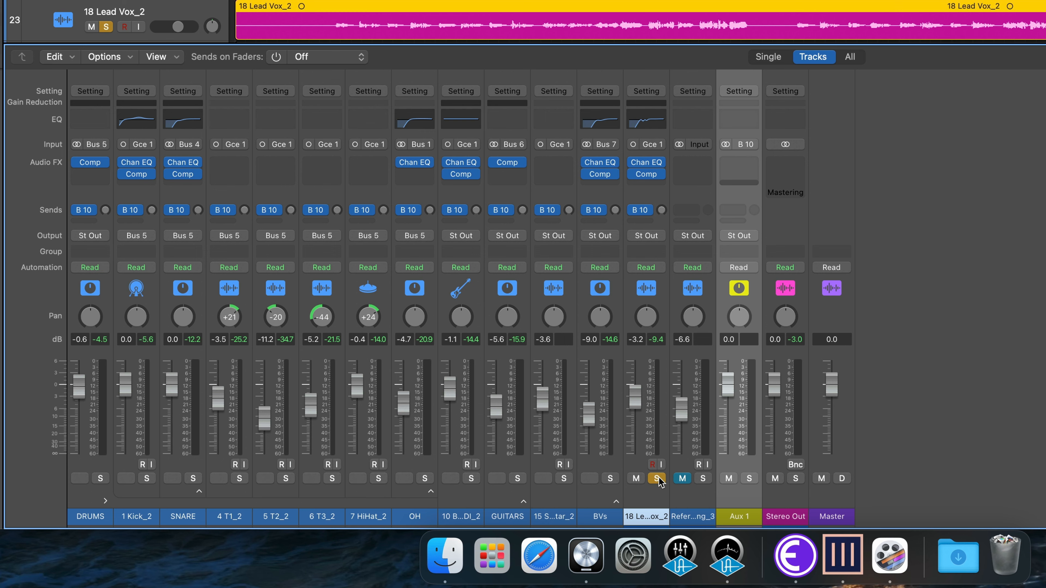
key("space")
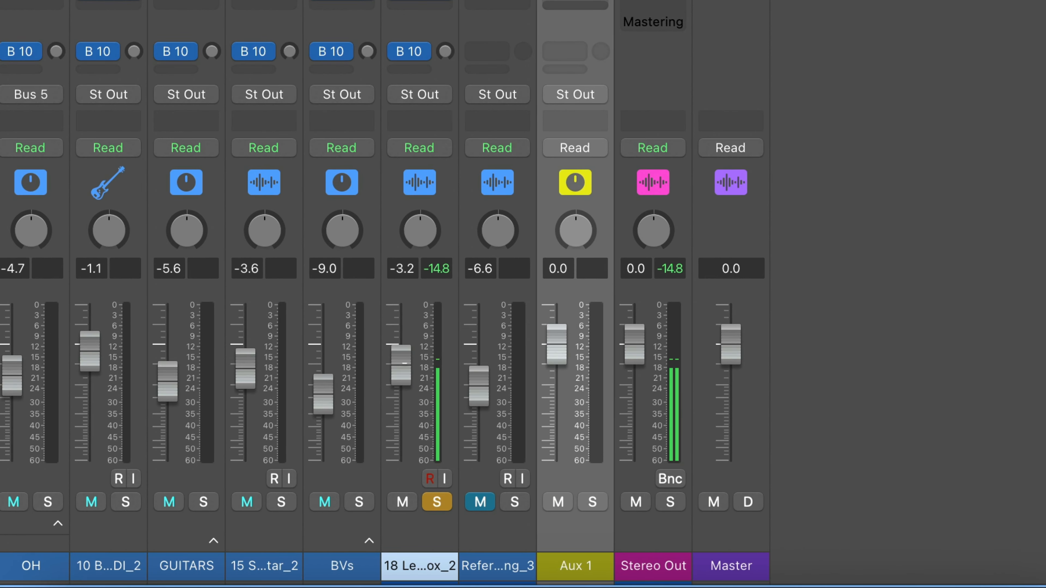
left_click_drag(636, 397, 635, 395)
left_click_drag(406, 359, 406, 368)
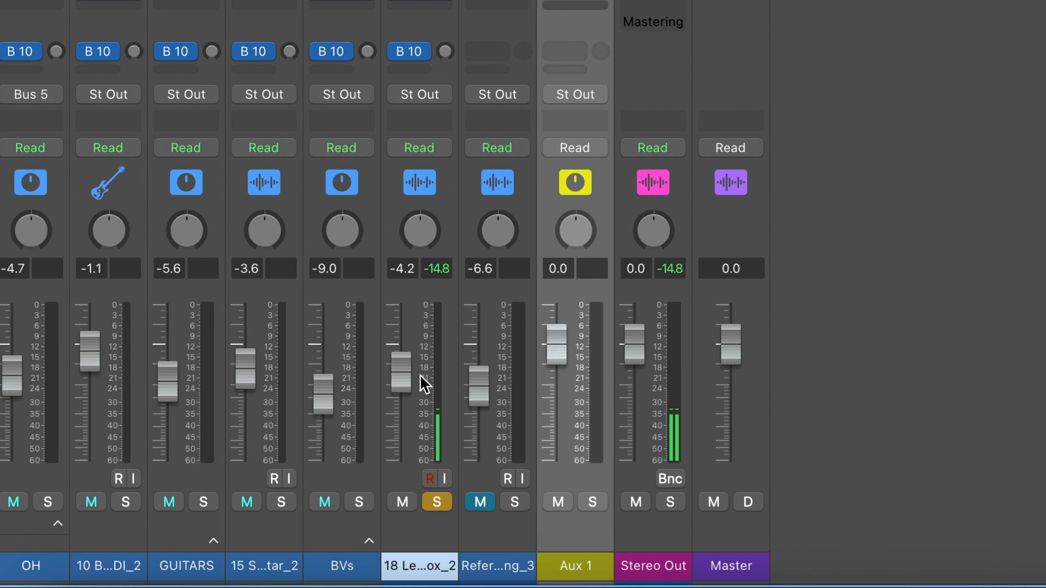
left_click(685, 350)
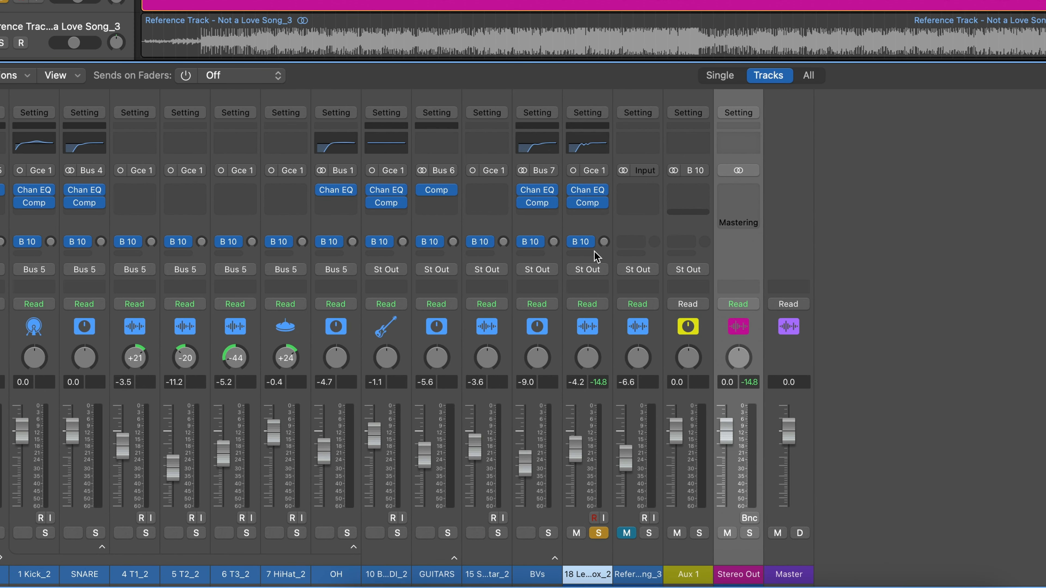
left_click(605, 352)
mouse_move(585, 246)
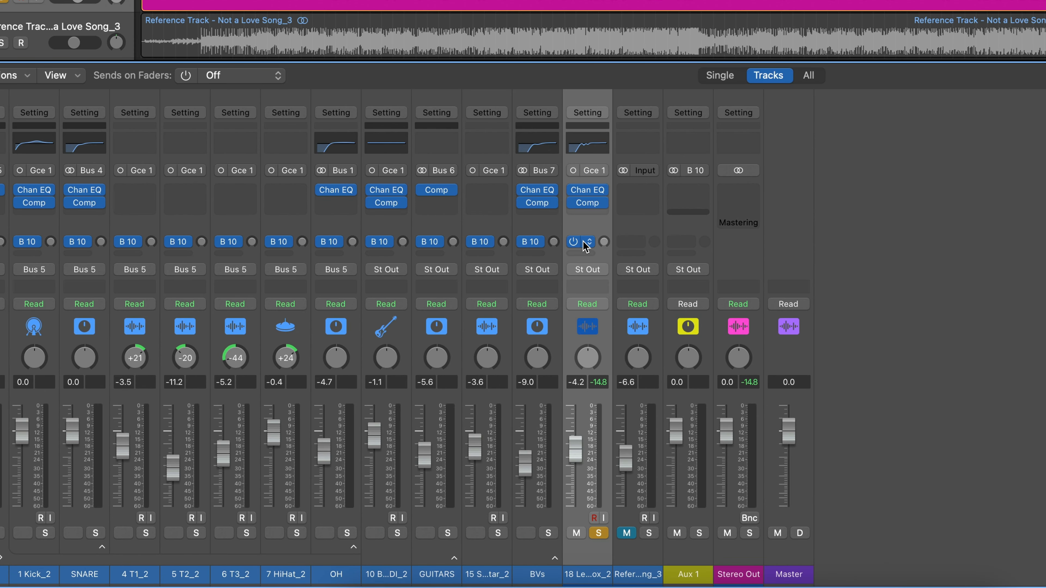
Rename the Aux 1 channel fed by Bus 10 as REVERB
left_click(711, 348)
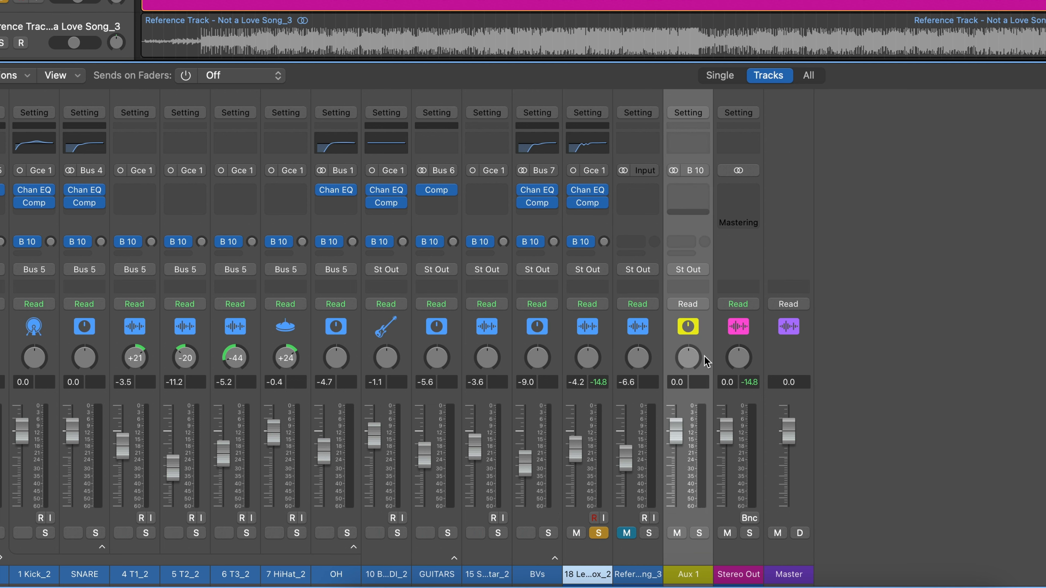
double_click(697, 575)
key("Caps_Lock")
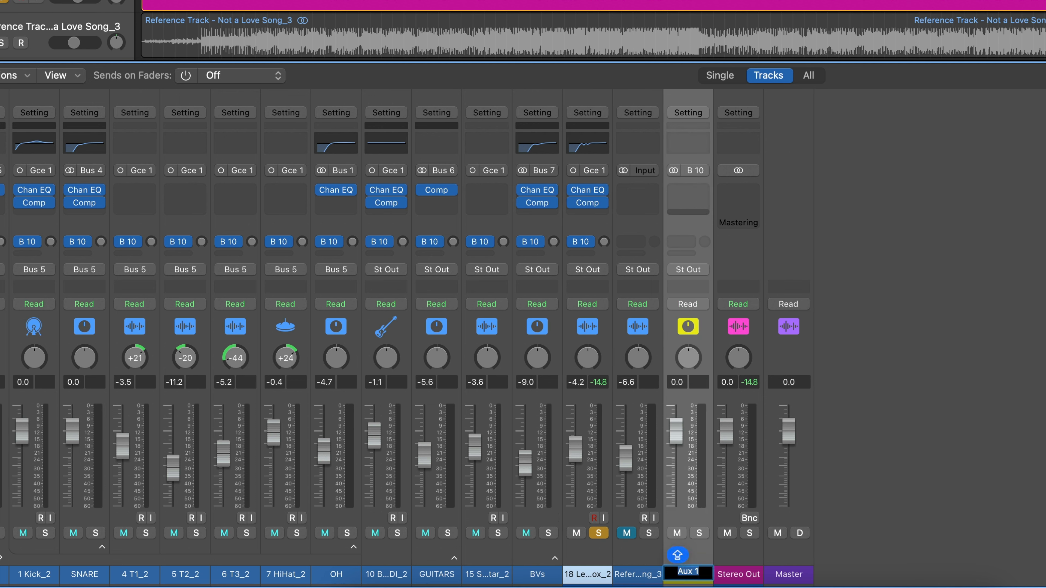
type("REVERB")
key("Return")
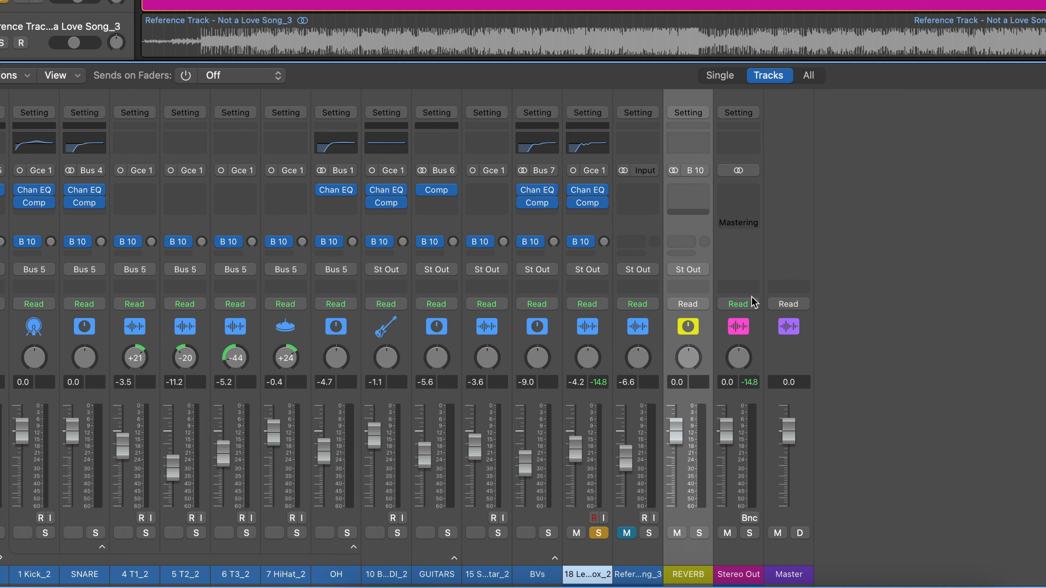
Insert Slate Digital's VerbSuite Classics plug-in on the REVERB aux channel
left_click(706, 194)
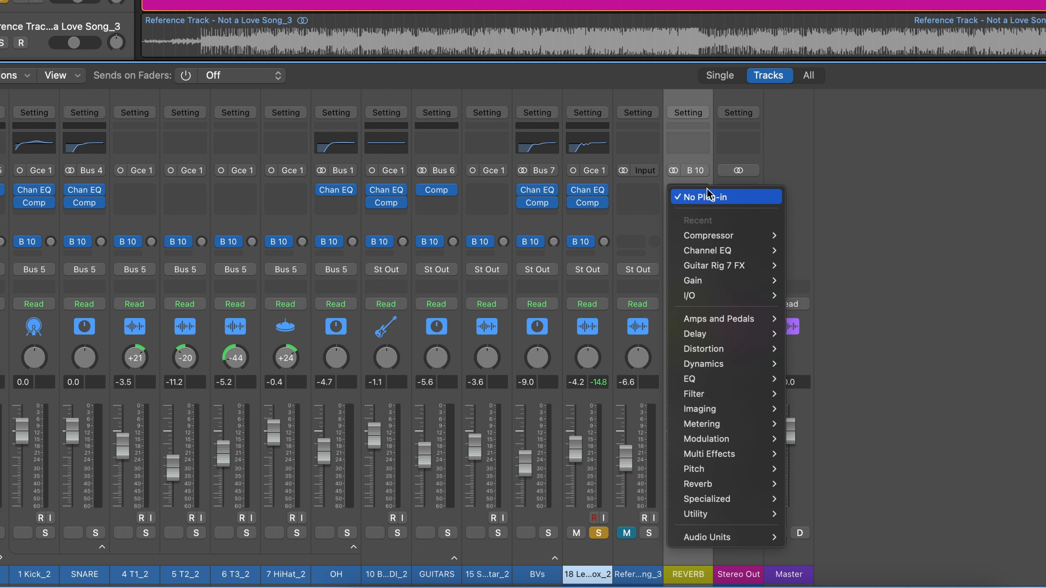
mouse_move(744, 542)
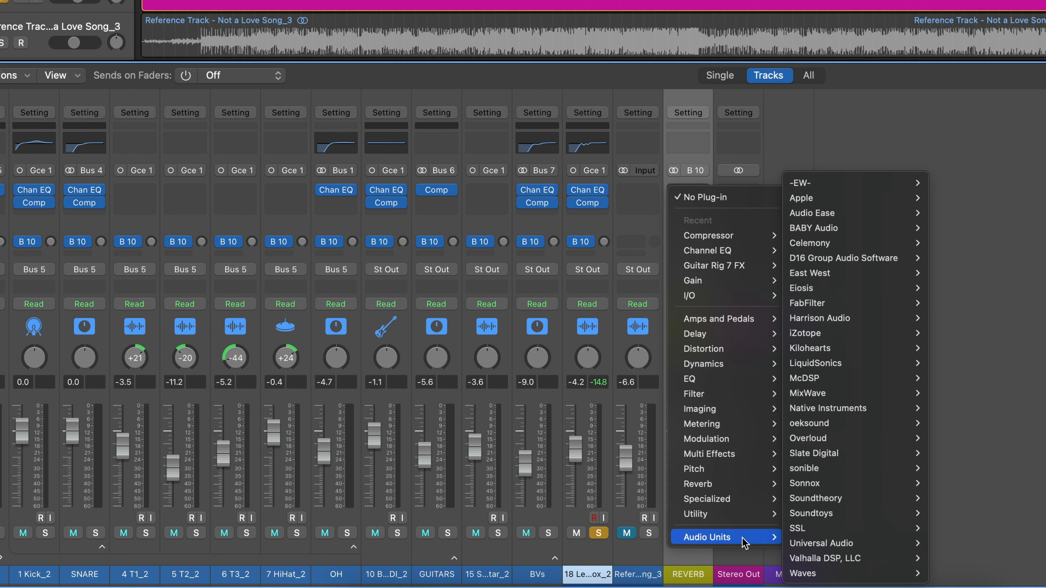
mouse_move(912, 452)
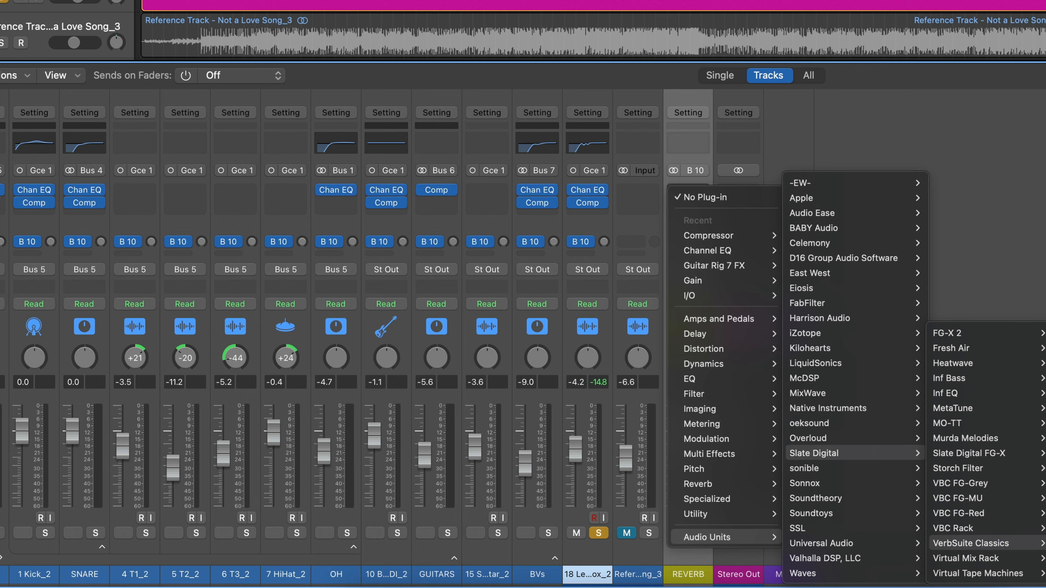
left_click(971, 544)
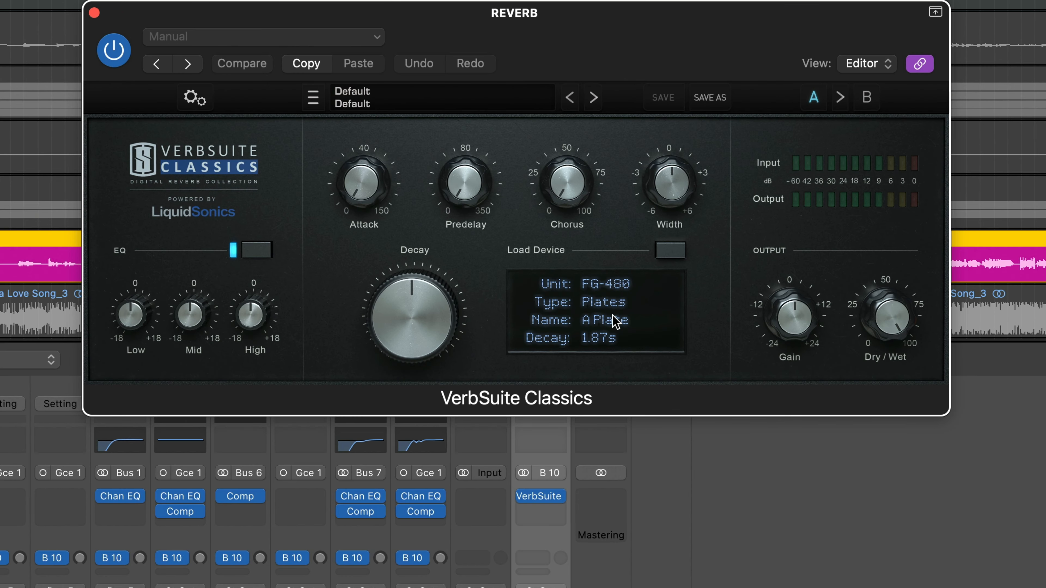
Load the FG-480 Large Hall device from the Halls type in VerbSuite Classics and set the decay to 2.98 s
left_click(669, 233)
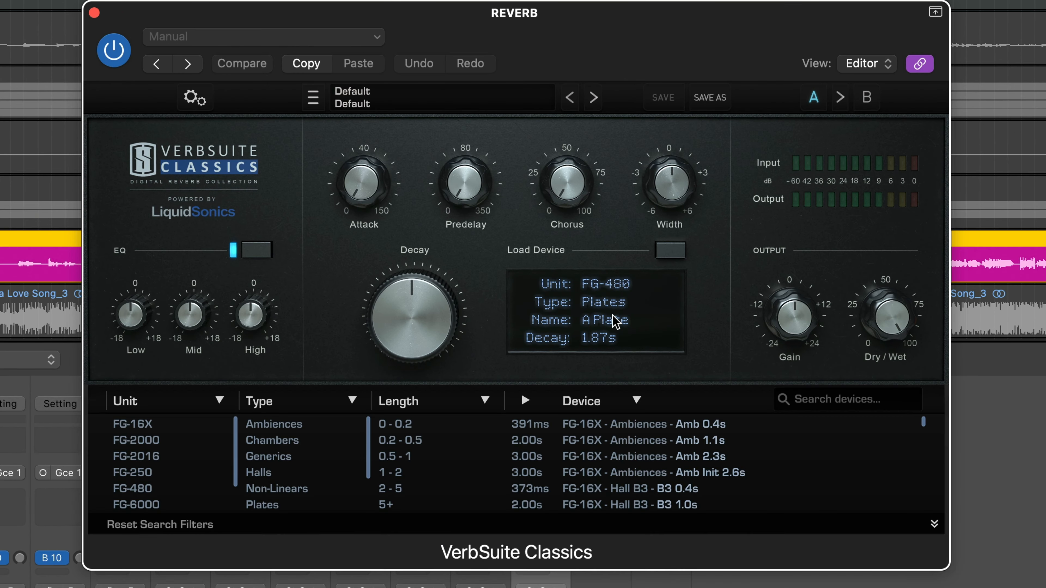
left_click(152, 491)
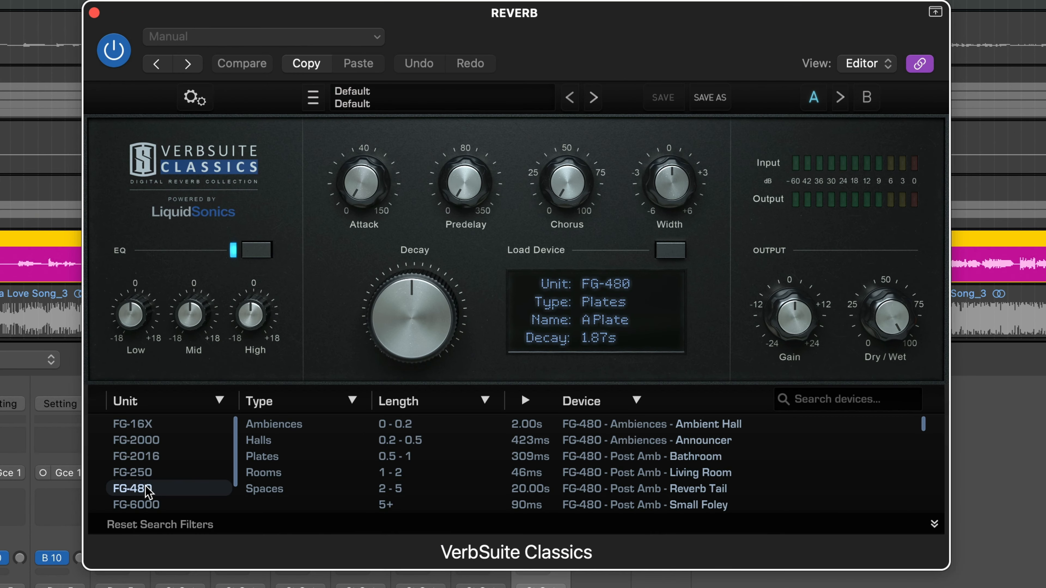
left_click(285, 440)
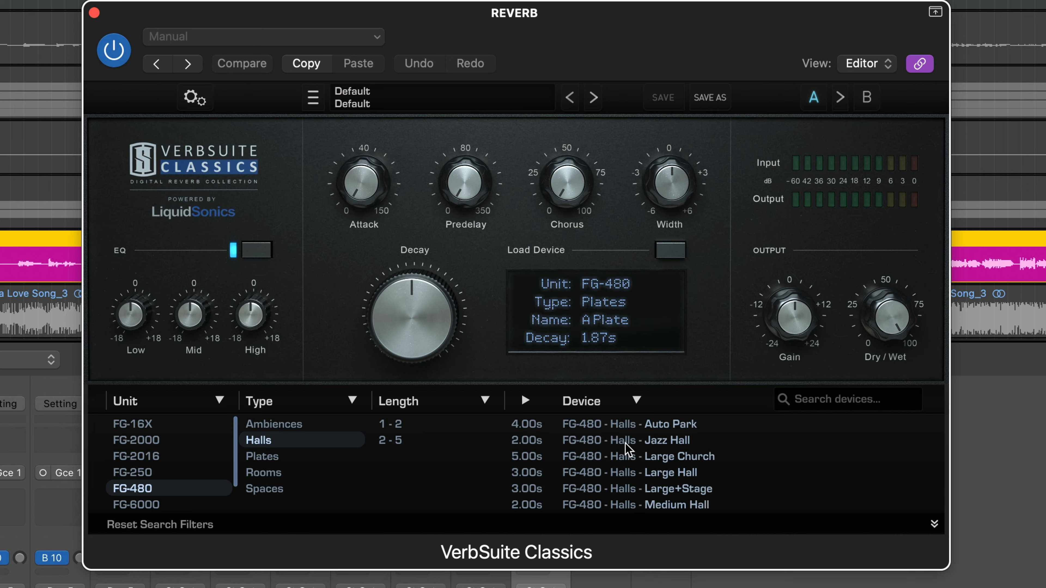
left_click(615, 473)
left_click_drag(445, 335, 442, 271)
Move the reverb window clear of the mixer and dial in a low Bus 10 send level on the lead vocal channel
left_click_drag(601, 42, 803, 144)
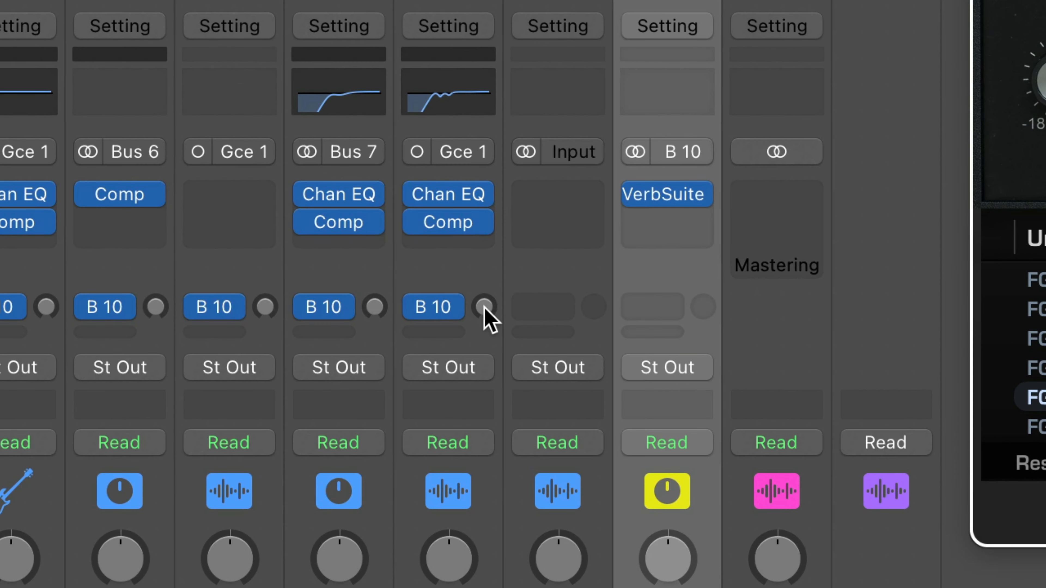
left_click_drag(484, 307, 484, 370)
left_click_drag(485, 309, 489, 257)
left_click_drag(484, 311, 496, 131)
left_click_drag(487, 306, 487, 375)
left_click_drag(490, 315, 488, 329)
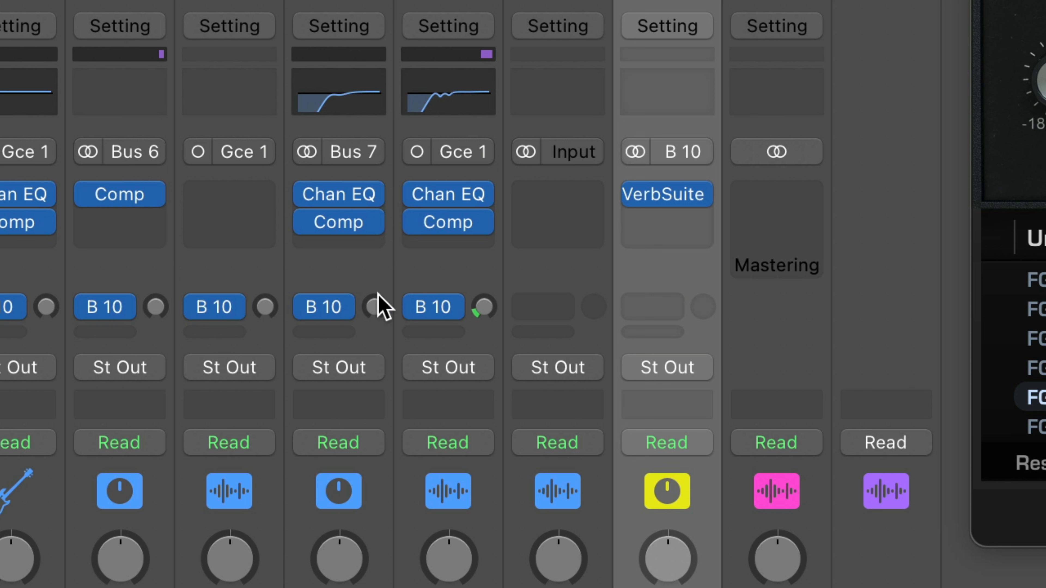
Raise the Bus 10 reverb send on the BVs channel and fine-tune its level
left_click_drag(376, 306, 379, 224)
mouse_move(381, 232)
left_click_drag(375, 300, 374, 308)
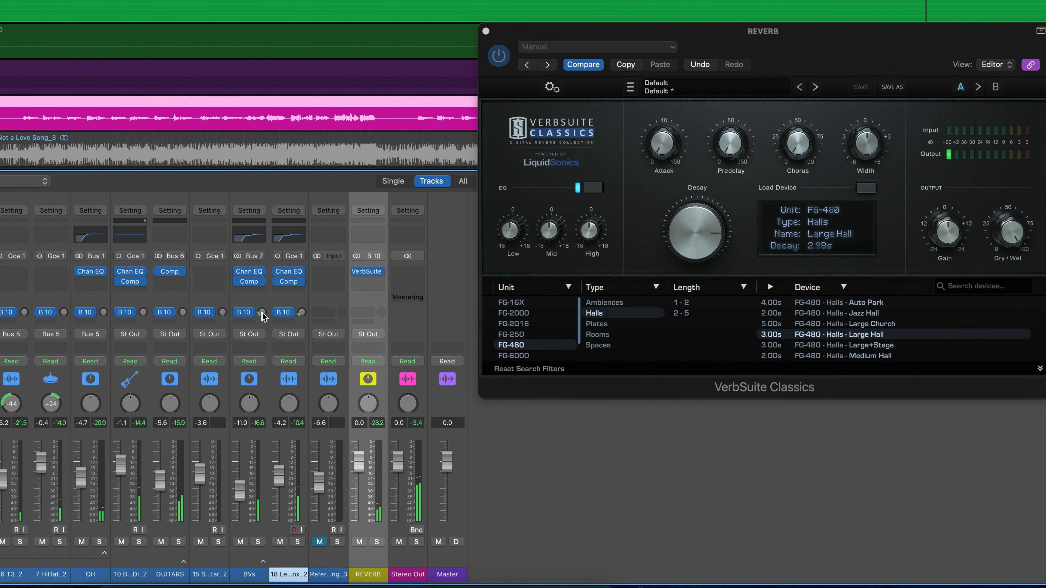
Bypass and re-enable VerbSuite Classics during playback to compare the mix with and without reverb, and close the plug-in window
mouse_move(241, 315)
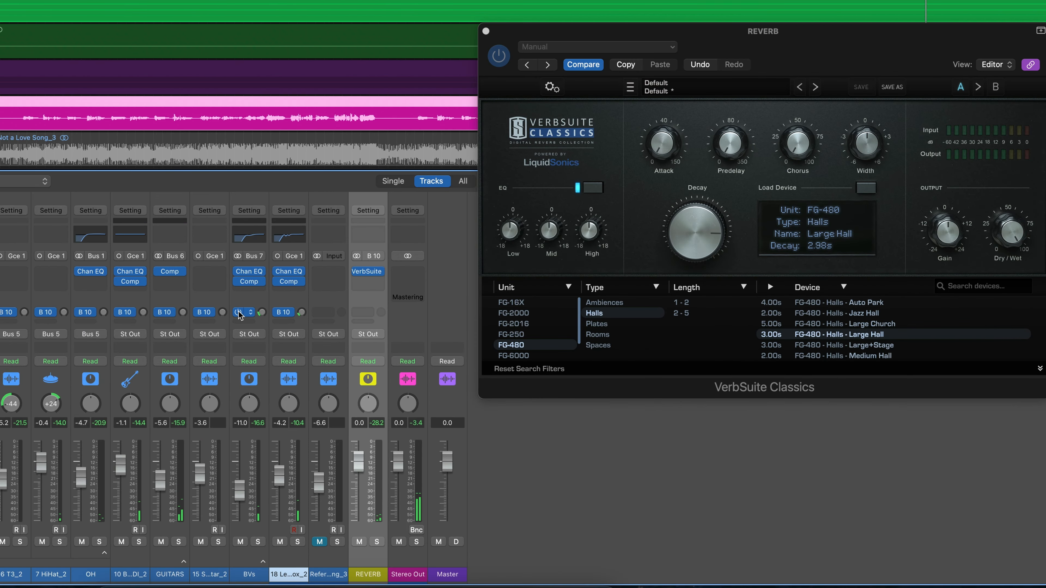
left_click(499, 56)
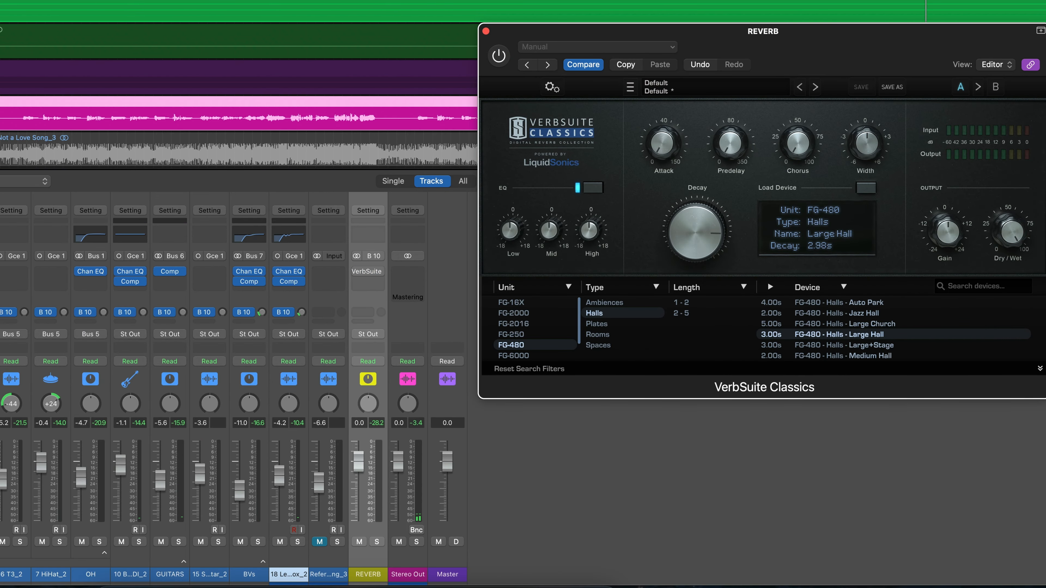
left_click(499, 56)
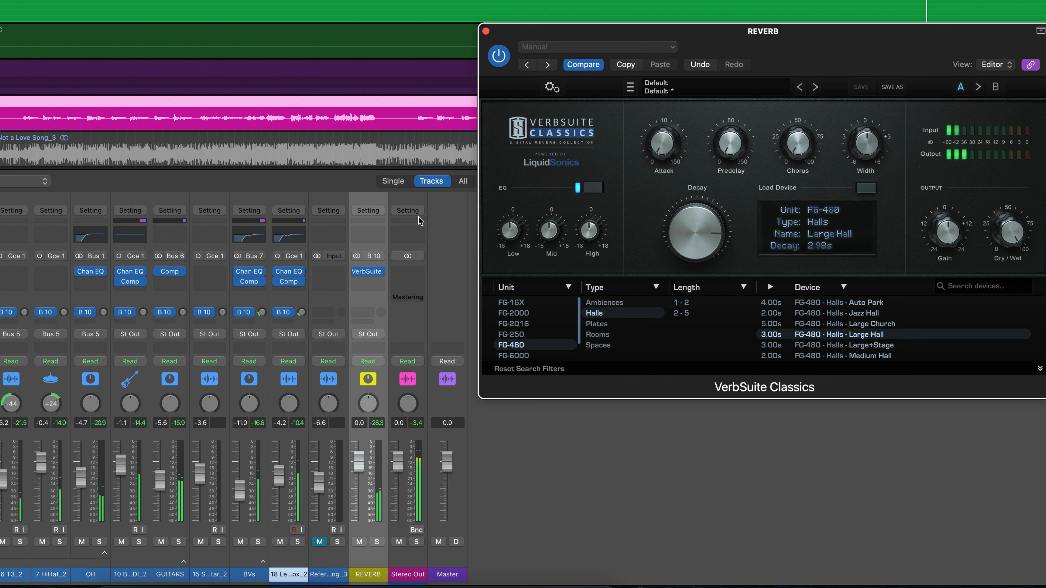
left_click(487, 32)
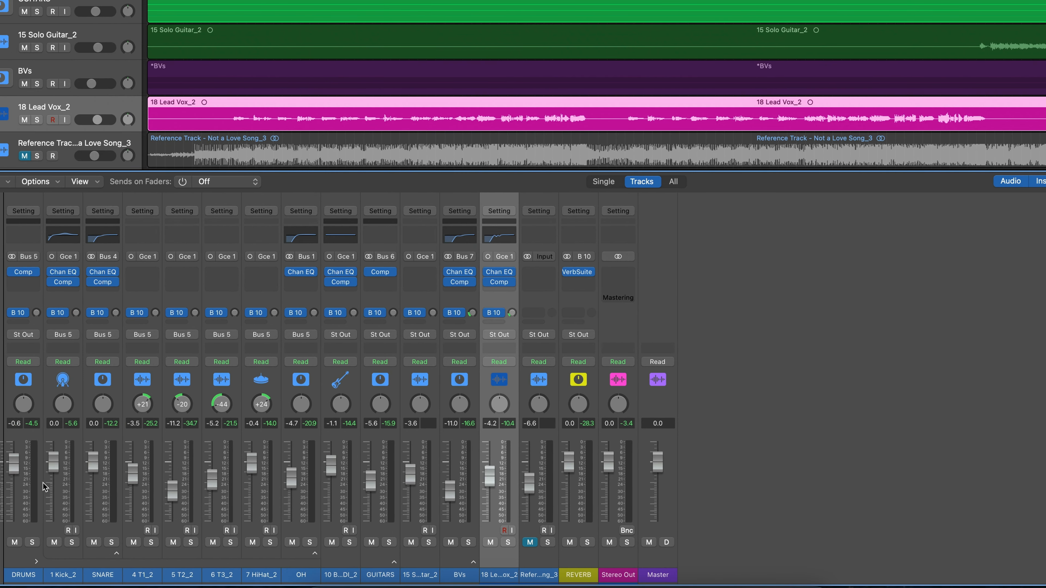
Add a second send to Bus 11 on all selected channels from DRUMS through 18 Lead Vox_2
left_click(502, 292)
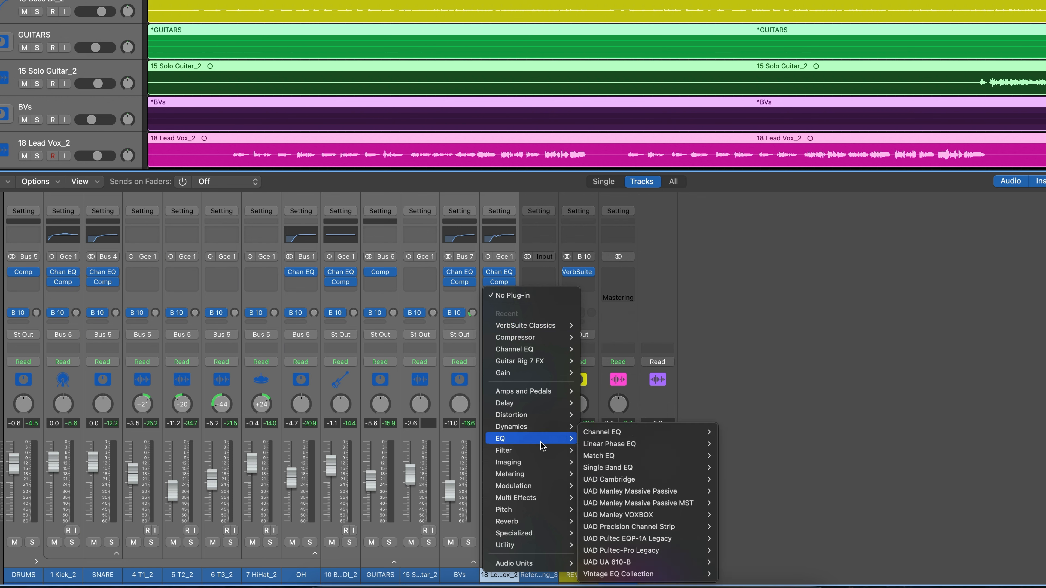
left_click(847, 292)
left_click(499, 314)
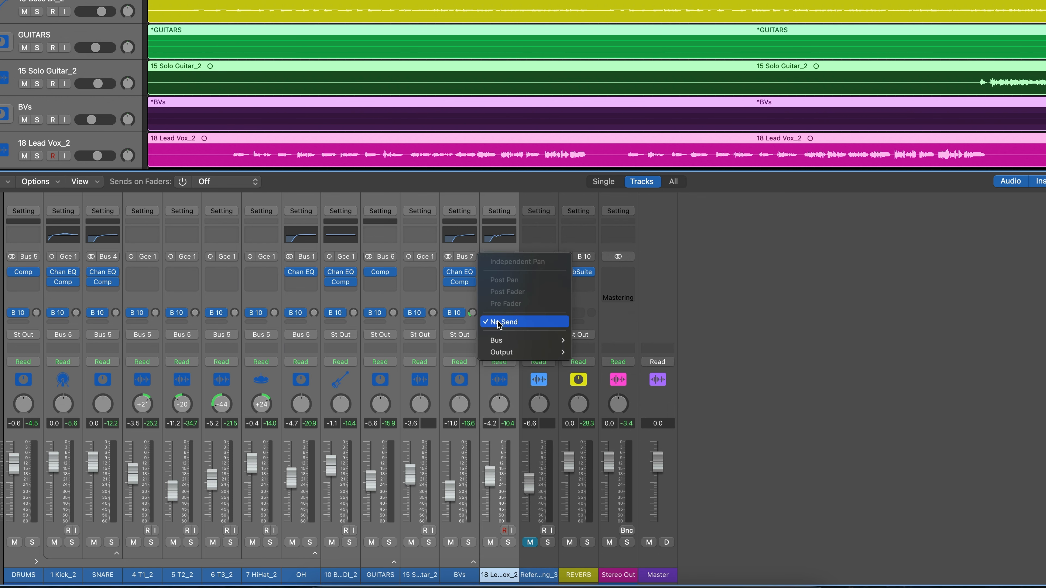
mouse_move(507, 341)
left_click(635, 236)
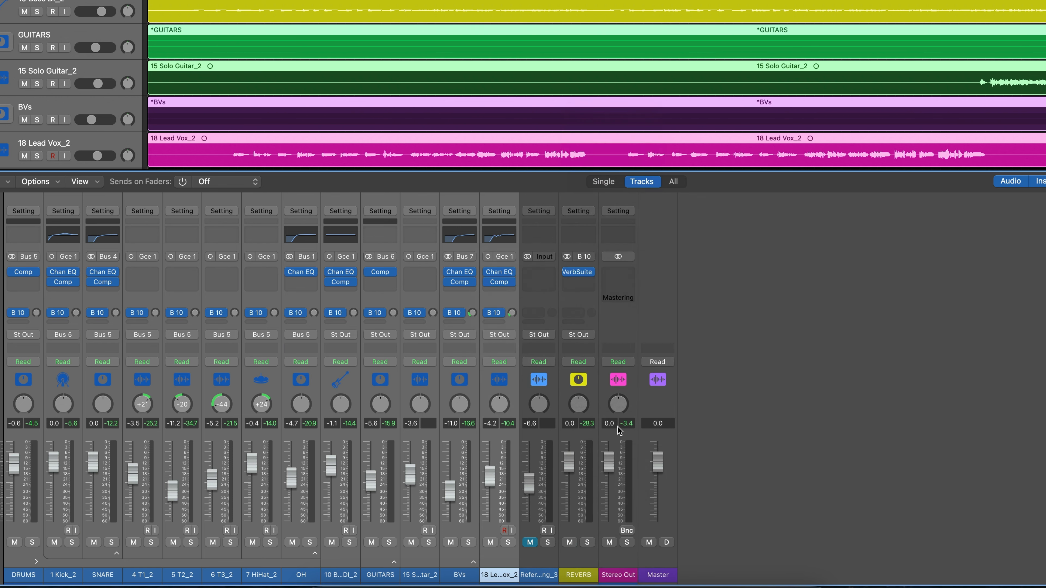
Rename the new Bus 11 aux channel CHAMBER and insert VerbSuite Classics on it
double_click(618, 575)
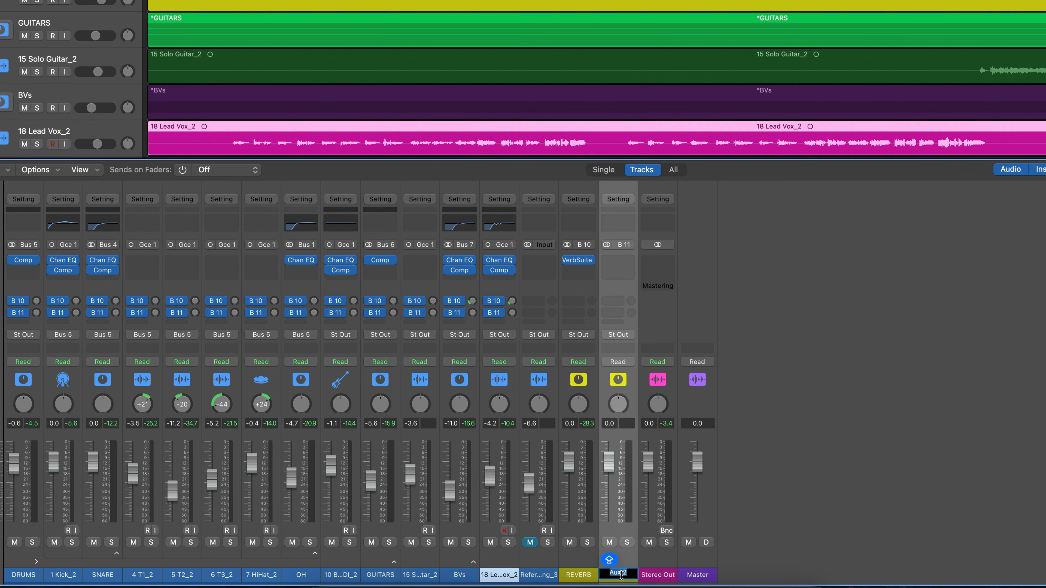
type("CHAMBER")
key("Return")
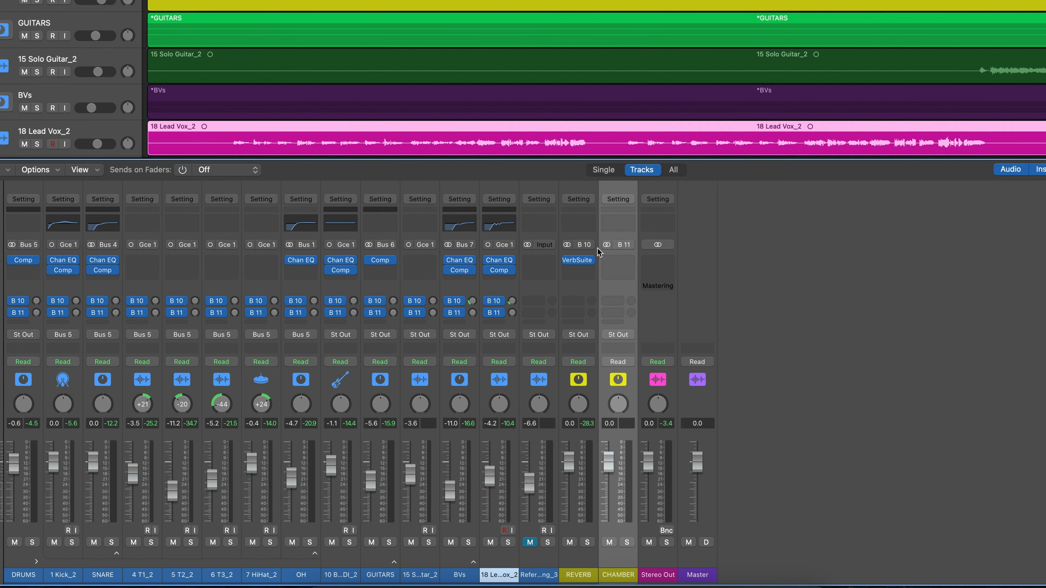
left_click(634, 263)
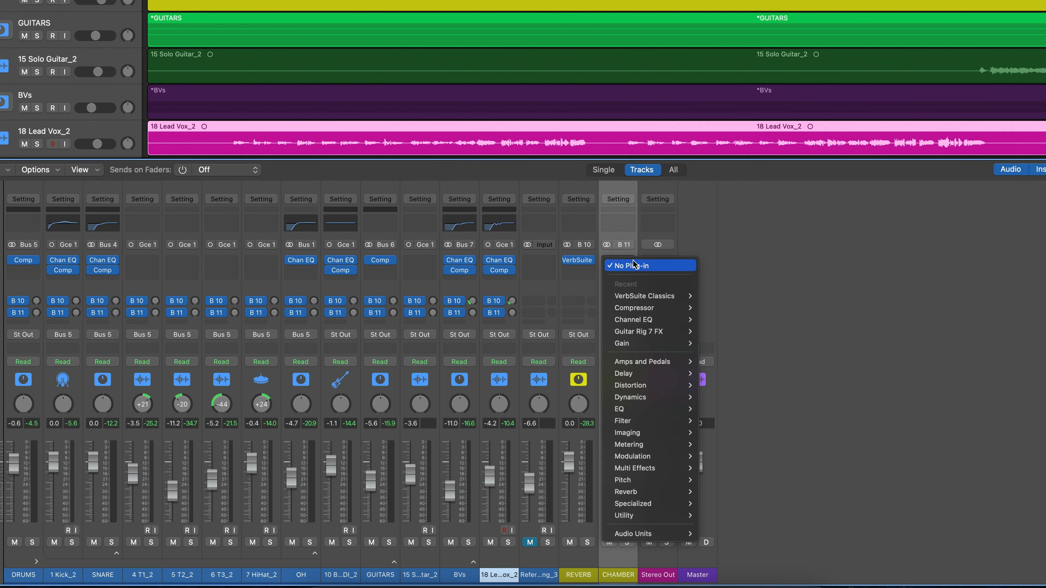
left_click(653, 297)
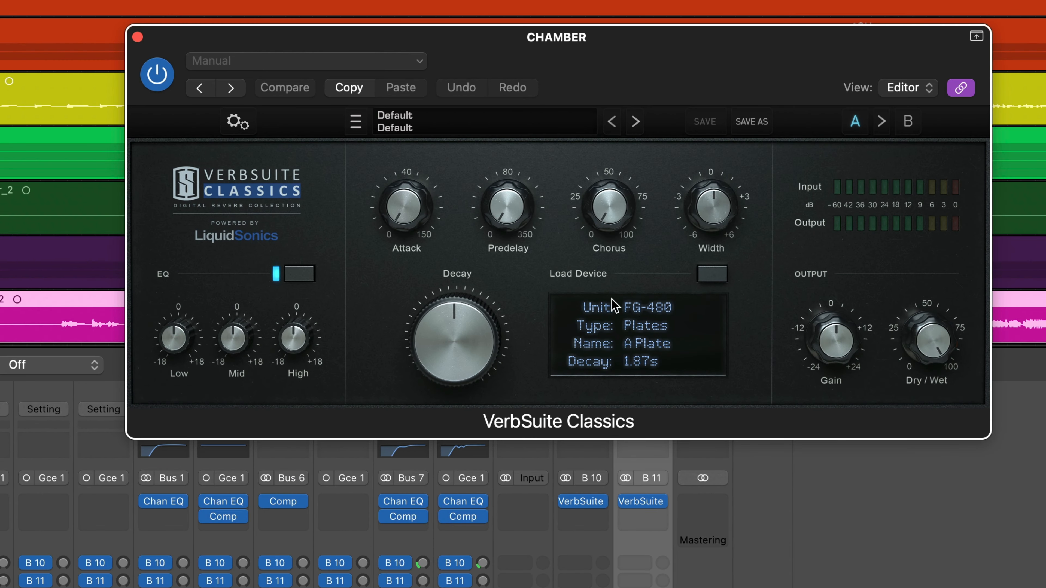
Load the FG-BM7 Chambers1 device Amb Chamber A in the CHAMBER reverb, raise its decay to 116%, and close the plug-in window
left_click(614, 306)
scroll(176, 521, "down", 1)
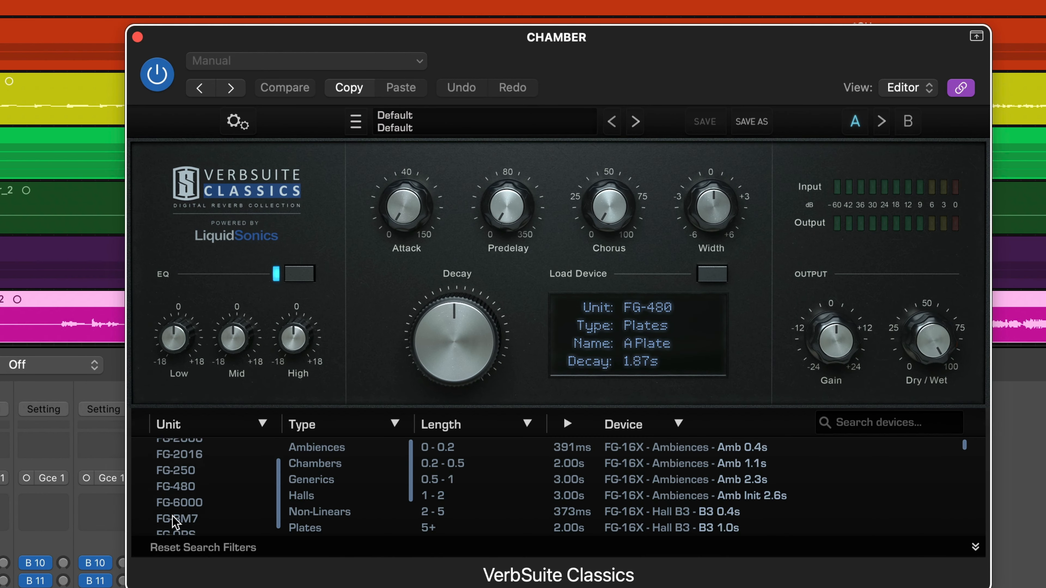
left_click(179, 512)
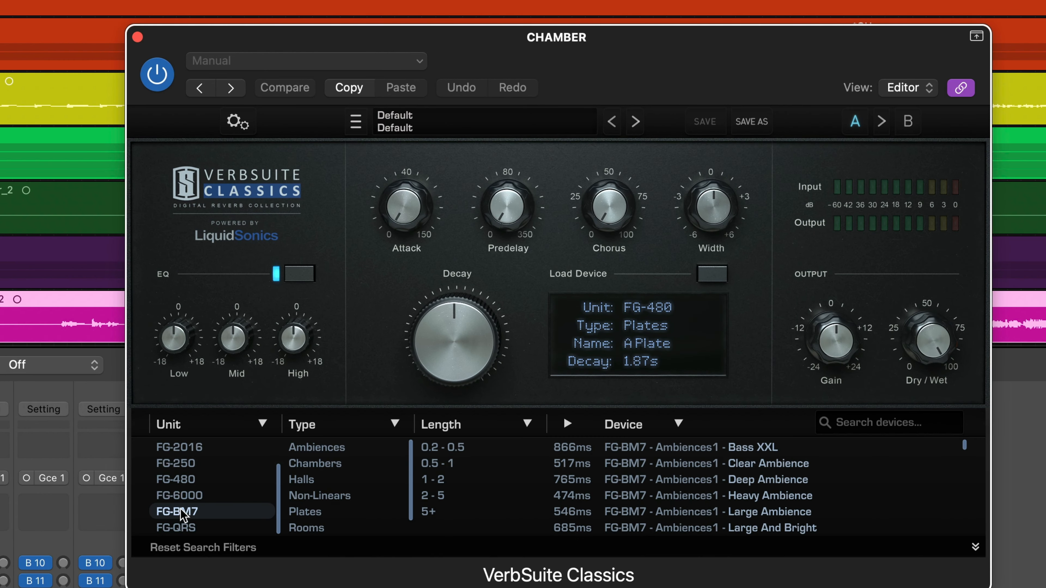
left_click(320, 469)
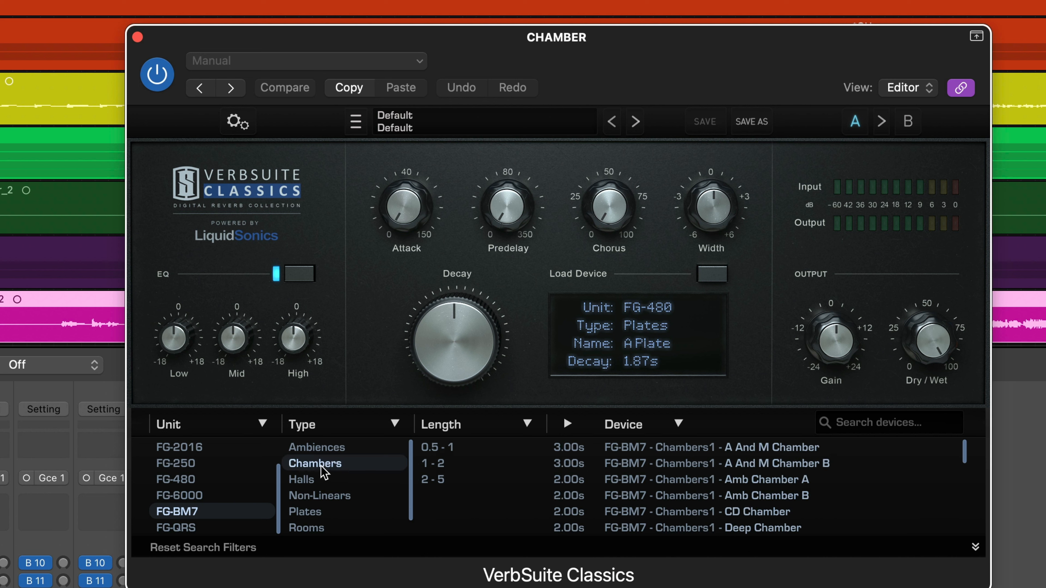
left_click(656, 482)
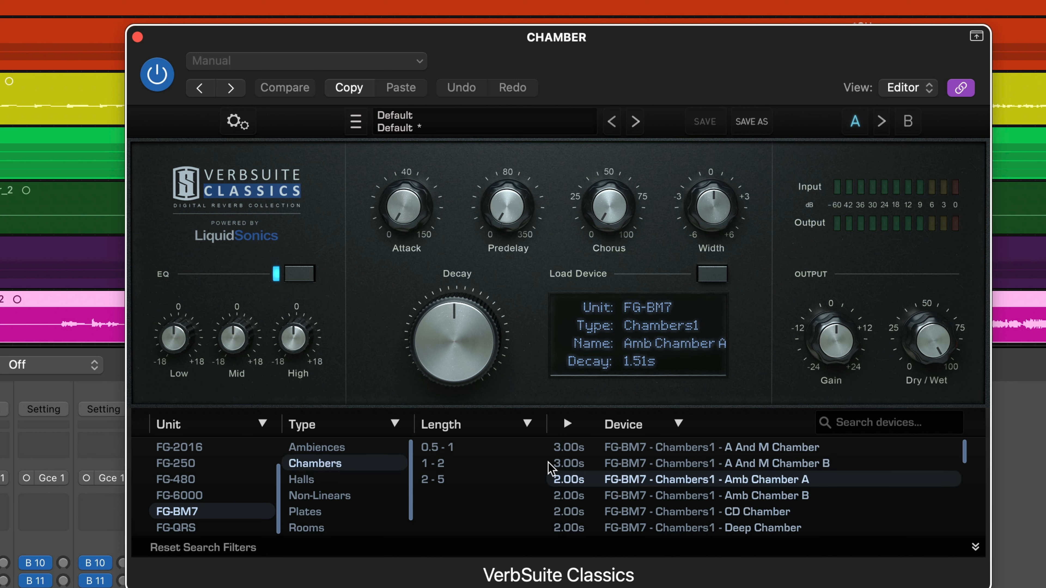
left_click_drag(471, 370, 473, 317)
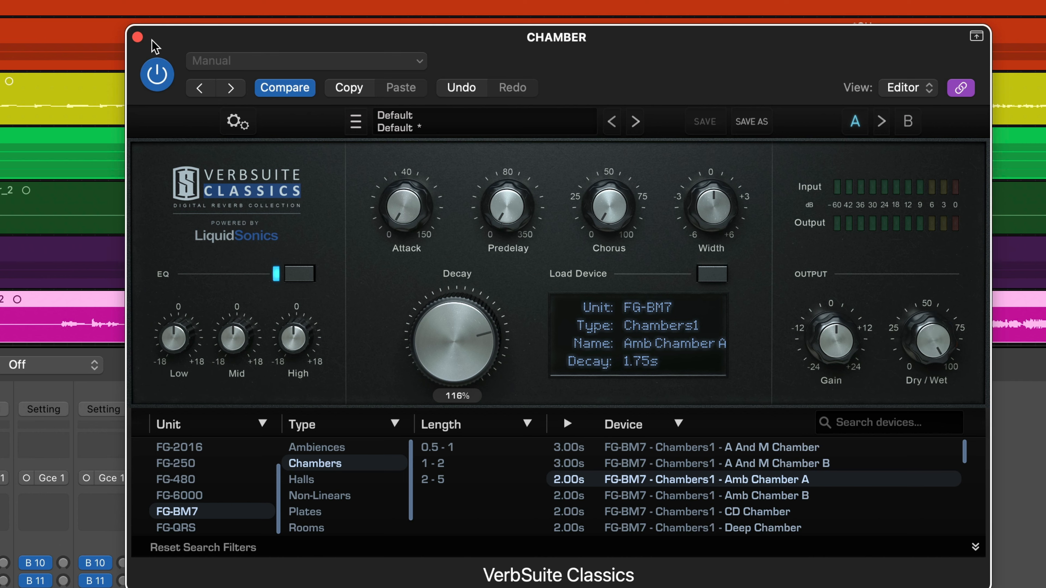
left_click(138, 37)
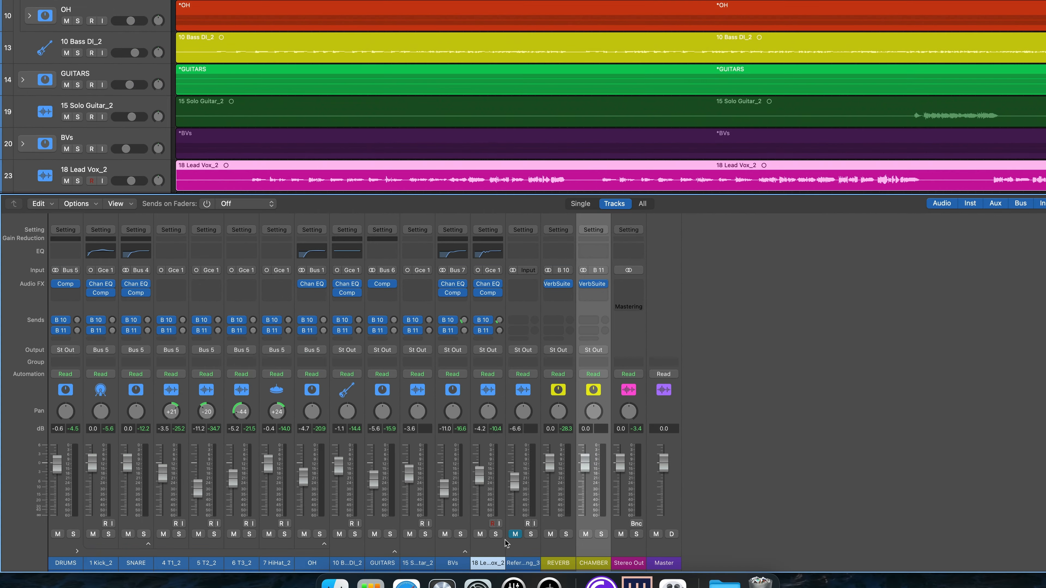
Solo the lead vocal channel during playback and bring up its Bus 11 chamber send to a low level
left_click(495, 535)
key("space")
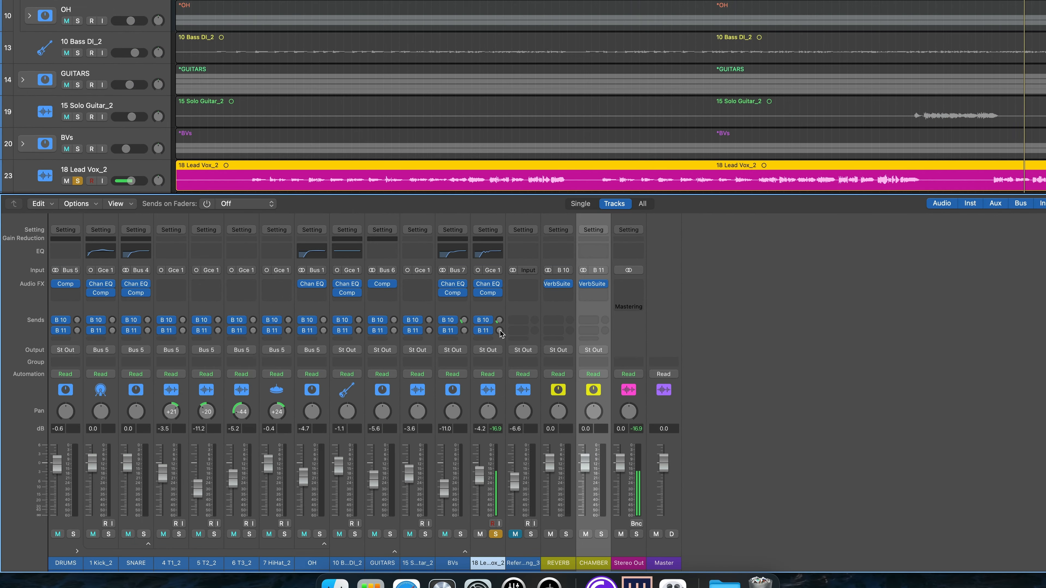
left_click_drag(500, 331, 506, 309)
Solo the BVs with the lead vocal, raise the BVs Bus 11 send, and unsolo both channels
left_click(460, 535)
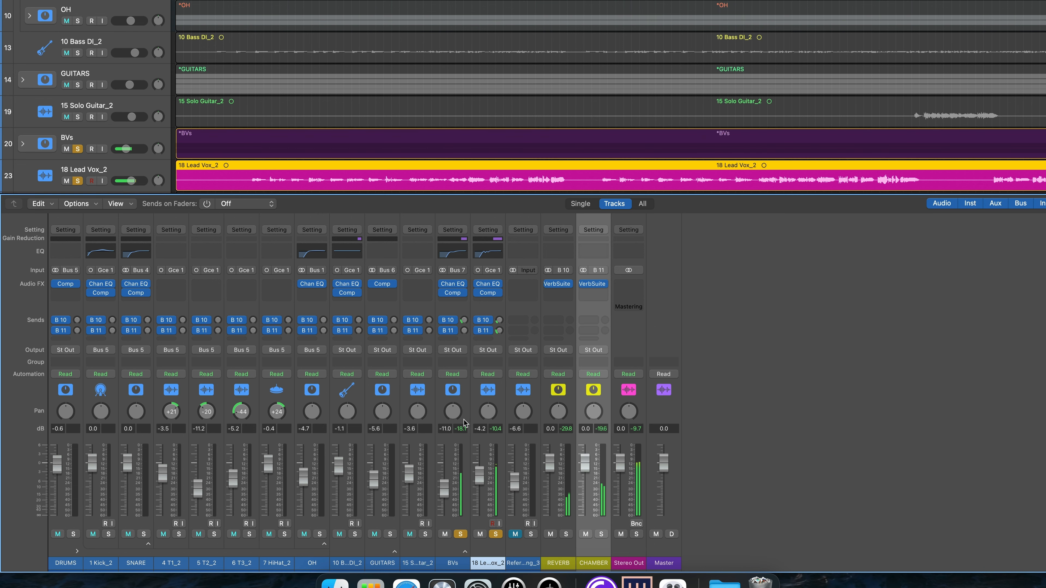
left_click_drag(466, 307, 467, 305)
left_click(460, 534)
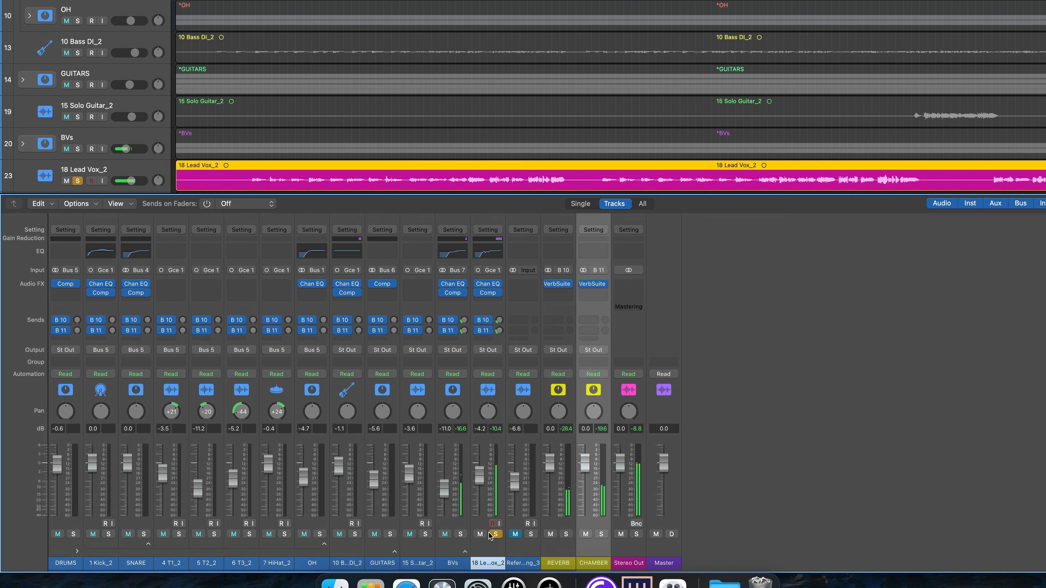
left_click(495, 535)
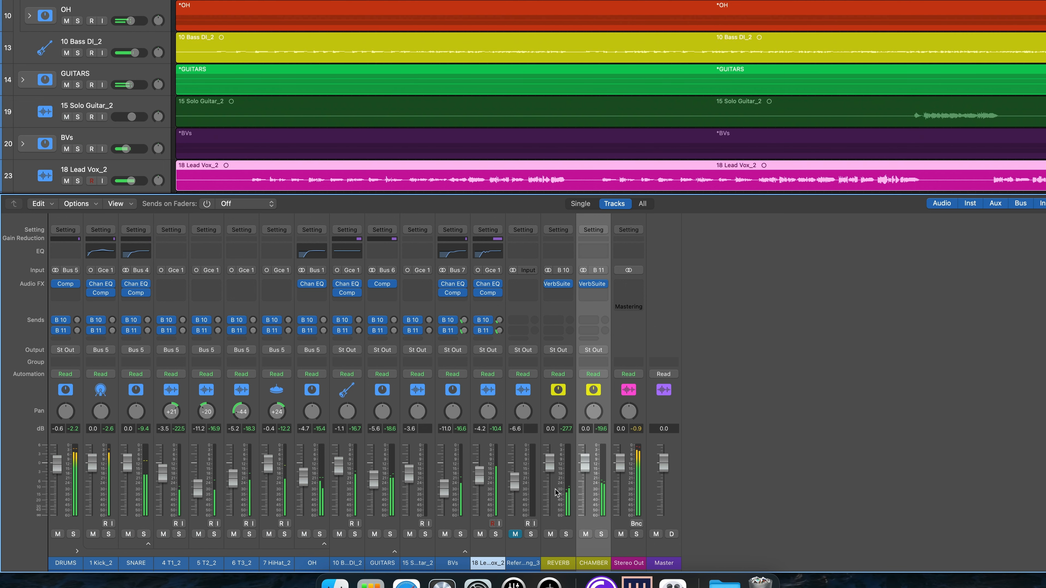
Select the REVERB and CHAMBER channels together and bring up the Bus 11 chamber send on the GUITARS channel
left_click(573, 474, "shift")
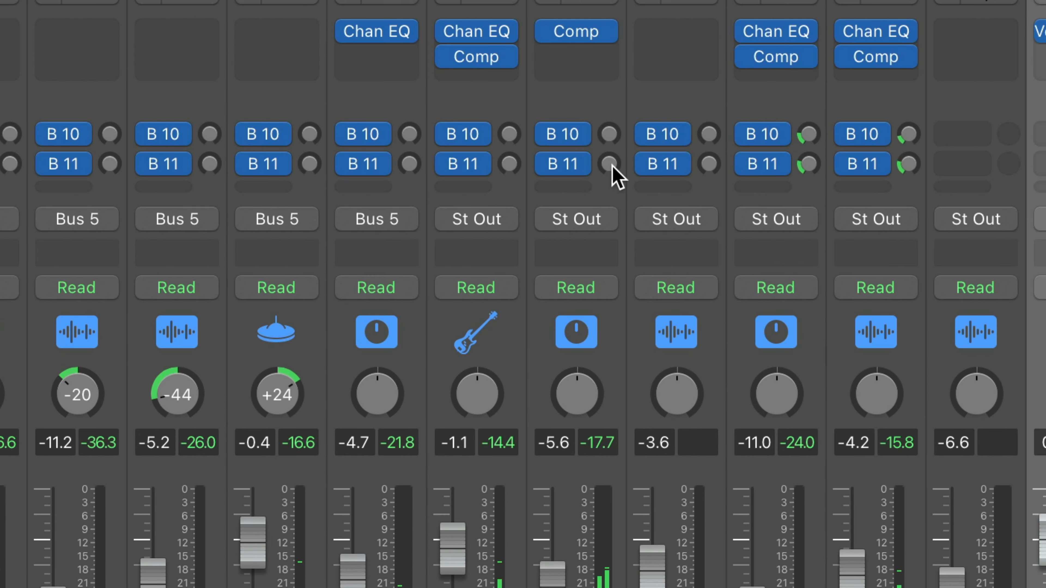
left_click_drag(609, 164, 609, 147)
mouse_move(611, 95)
left_mouse_down()
mouse_move(615, 66)
mouse_move(615, 93)
left_mouse_up()
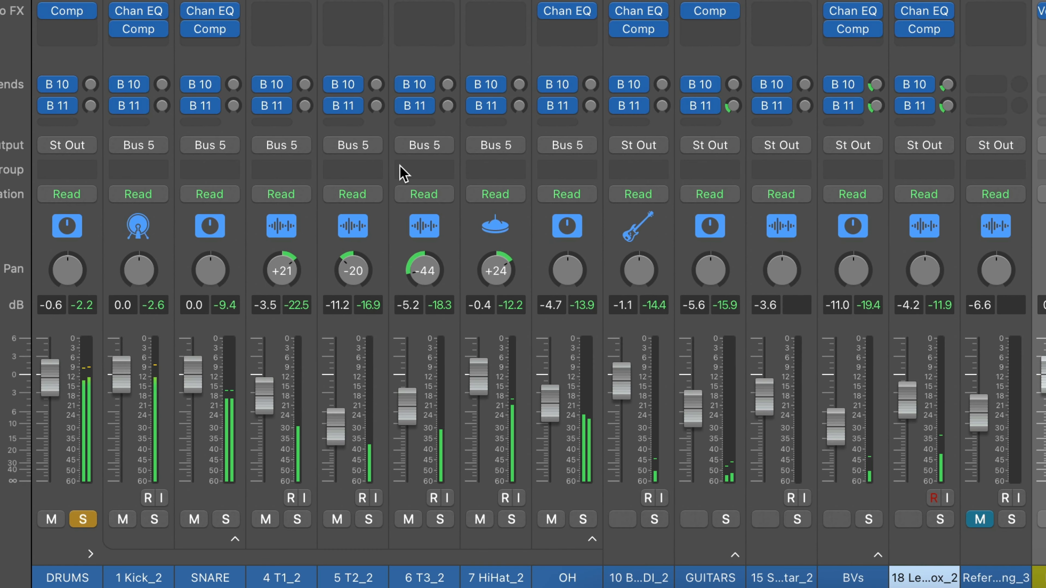
Add a third send to Bus 12 on the SNARE channel and rename its new aux channel PLATE
mouse_move(544, 93)
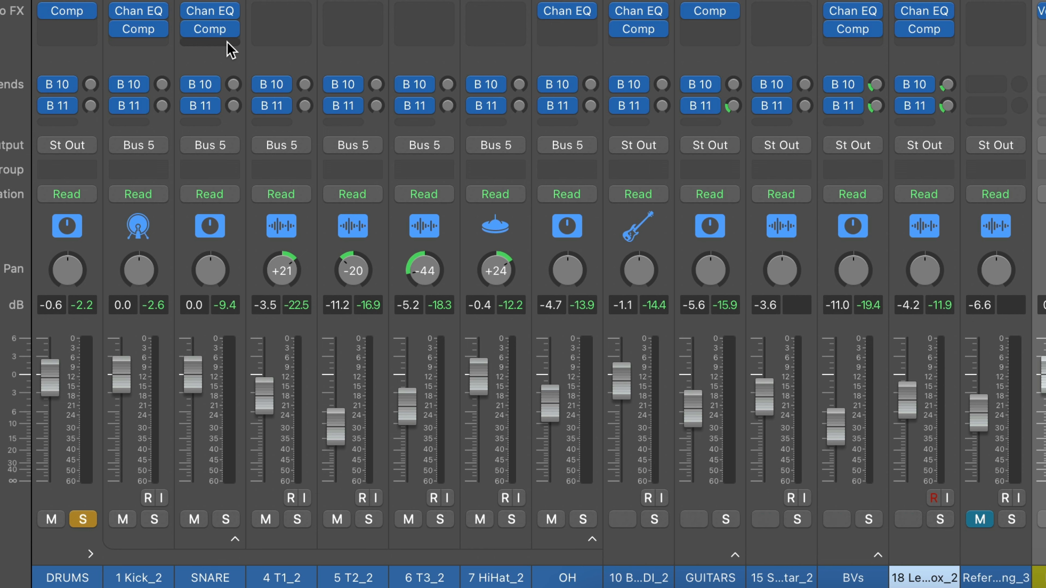
left_click(208, 122)
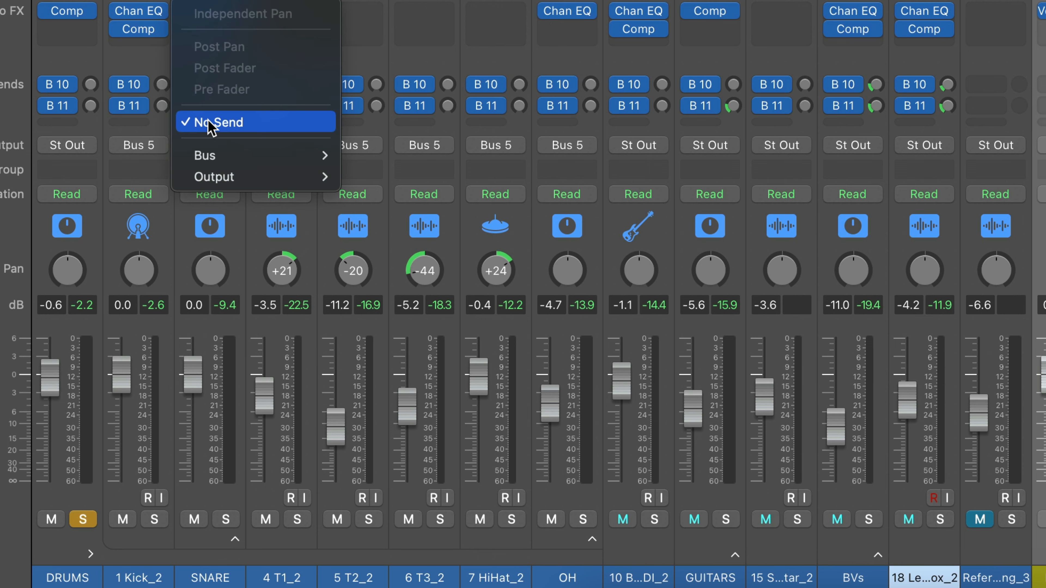
mouse_move(289, 155)
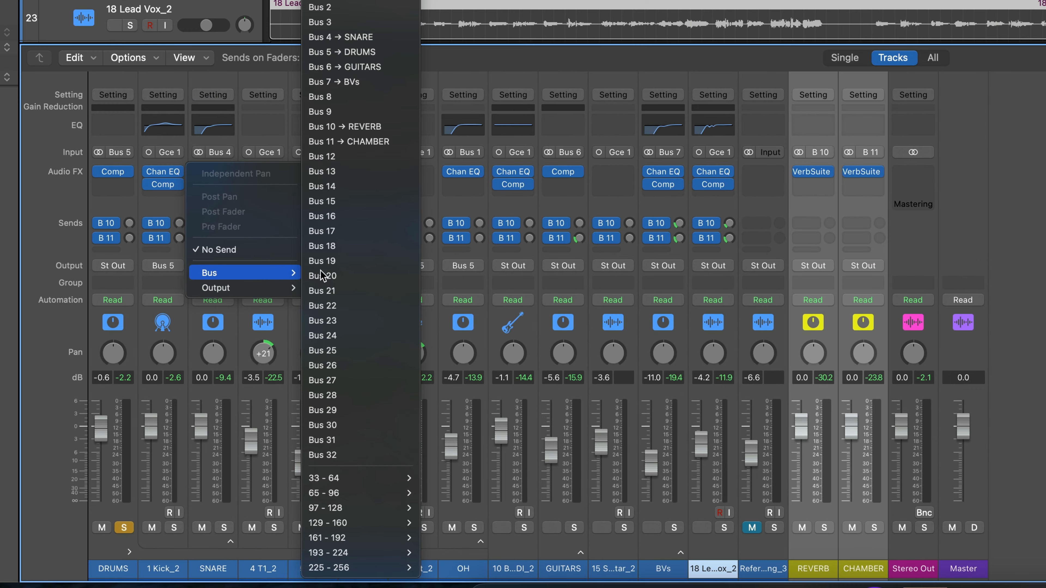
left_click(379, 161)
double_click(913, 568)
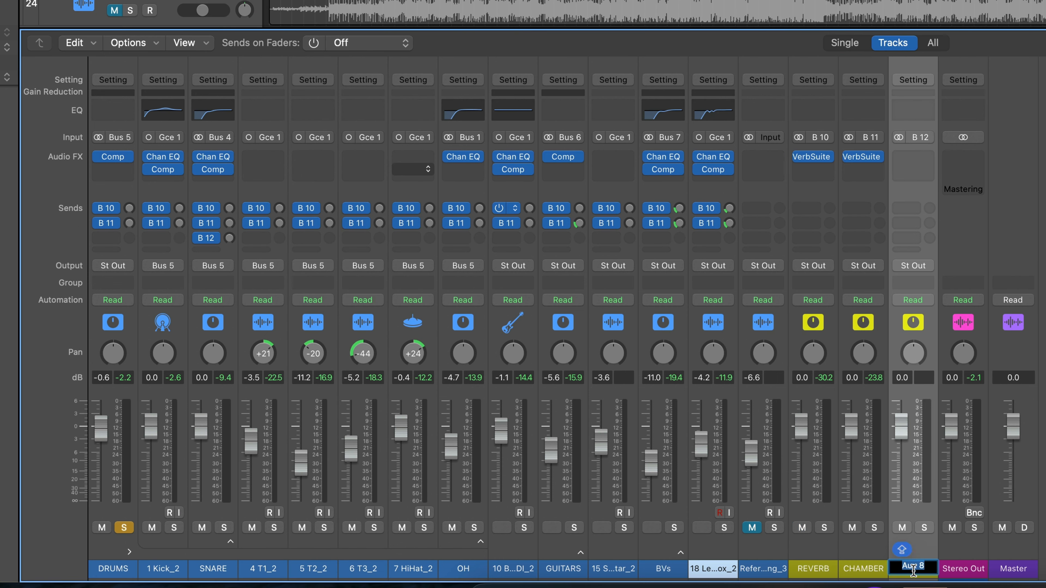
type("PLATE")
key("Return")
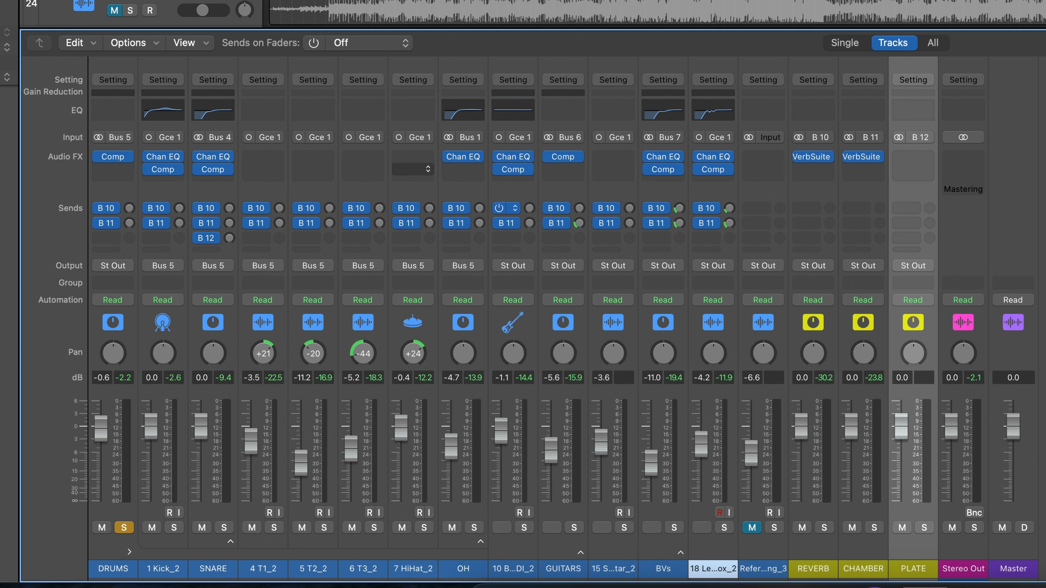
Insert VerbSuite Classics in the empty audio effect slot of the PLATE channel
left_click(926, 158)
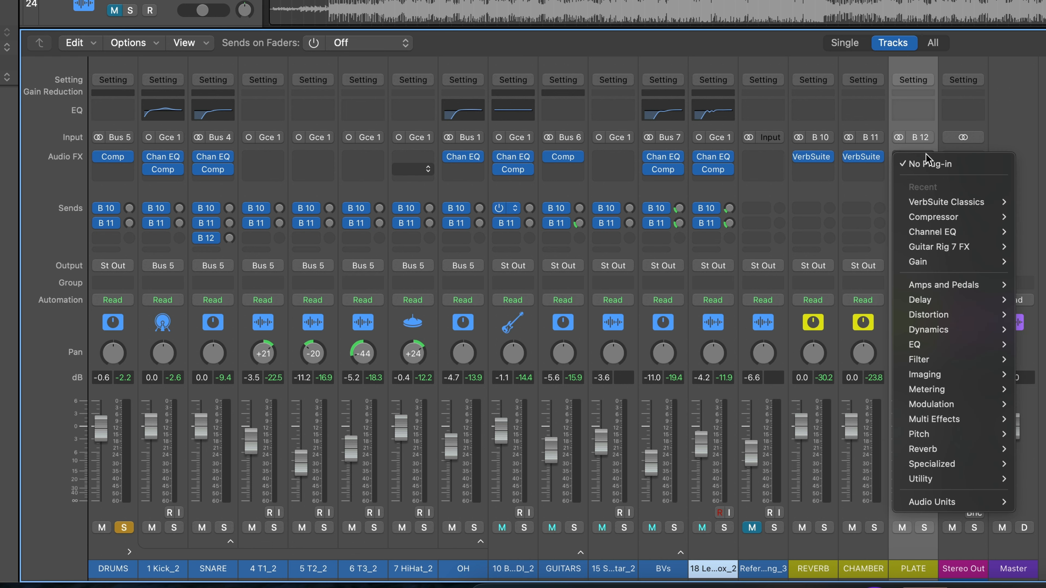
mouse_move(957, 502)
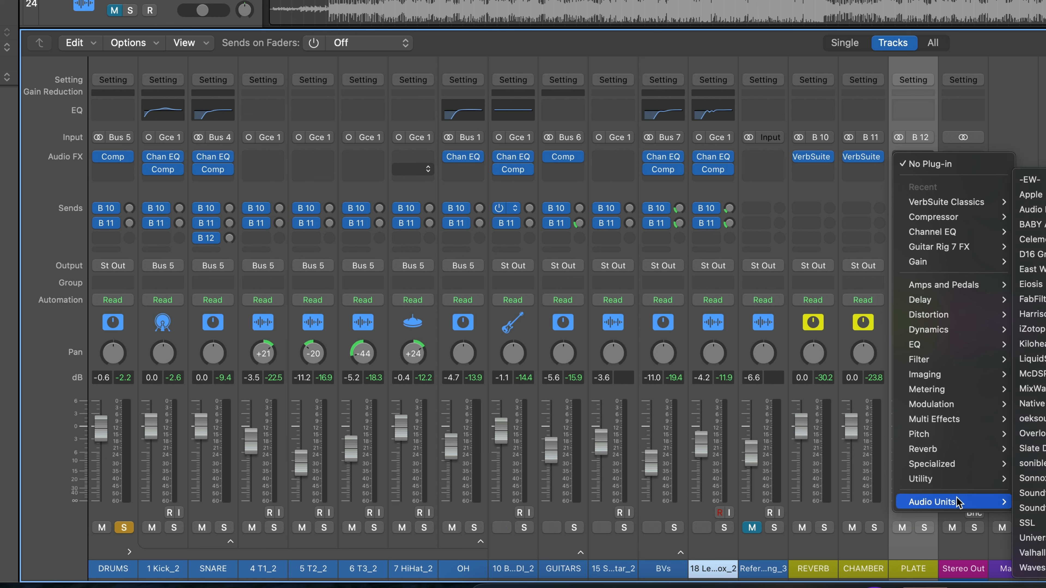
left_click(968, 203)
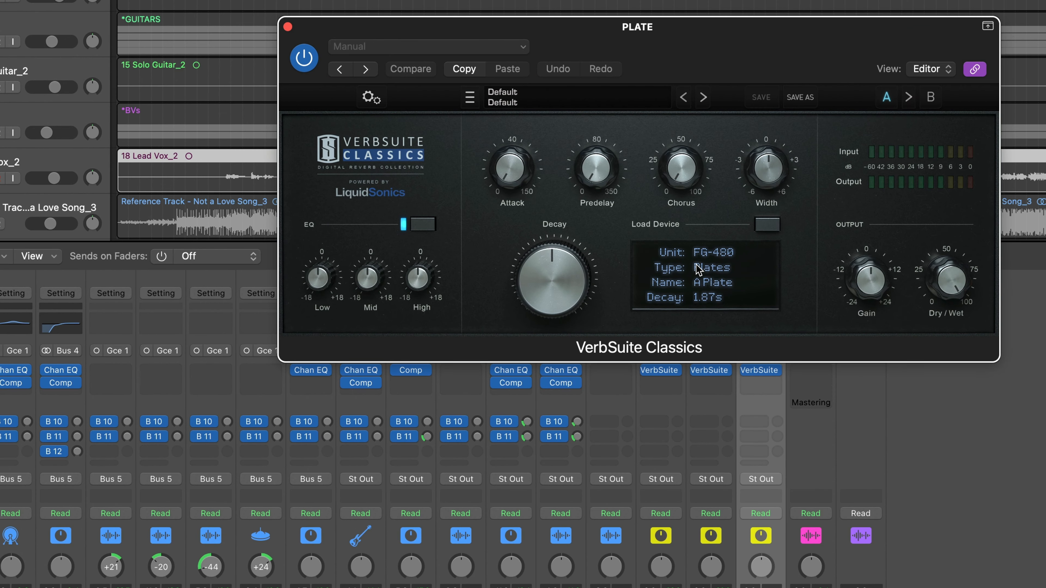
Load the FG-BM7 Plates1 device London Plate in the PLATE reverb, raise its decay to 1.76 s, and close the plug-in window
left_click(698, 269)
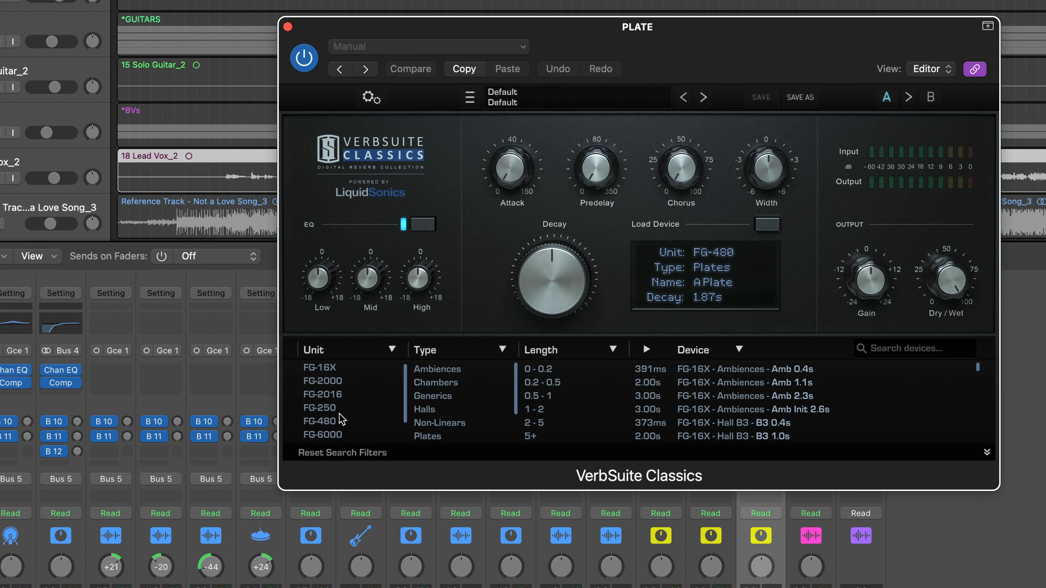
scroll(337, 410, "down", 2)
left_click(335, 423)
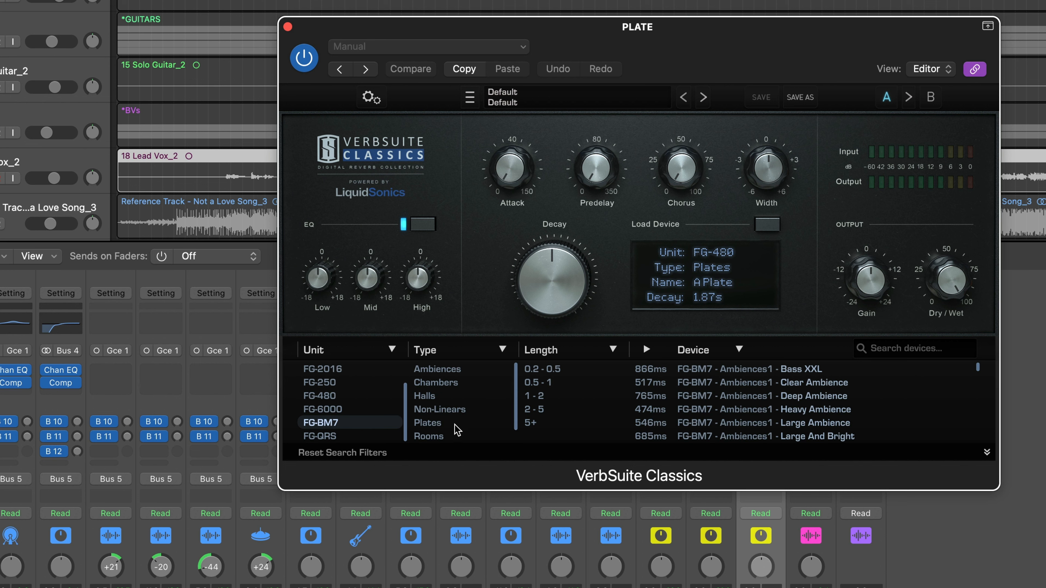
left_click(445, 424)
scroll(730, 399, "down", 5)
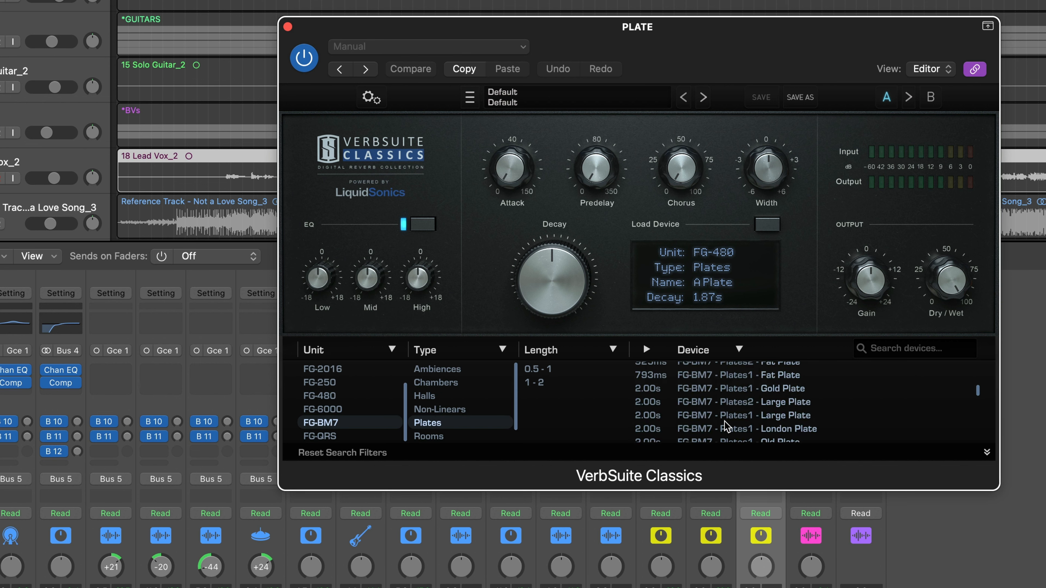
left_click(727, 429)
left_click_drag(564, 235, 525, 210)
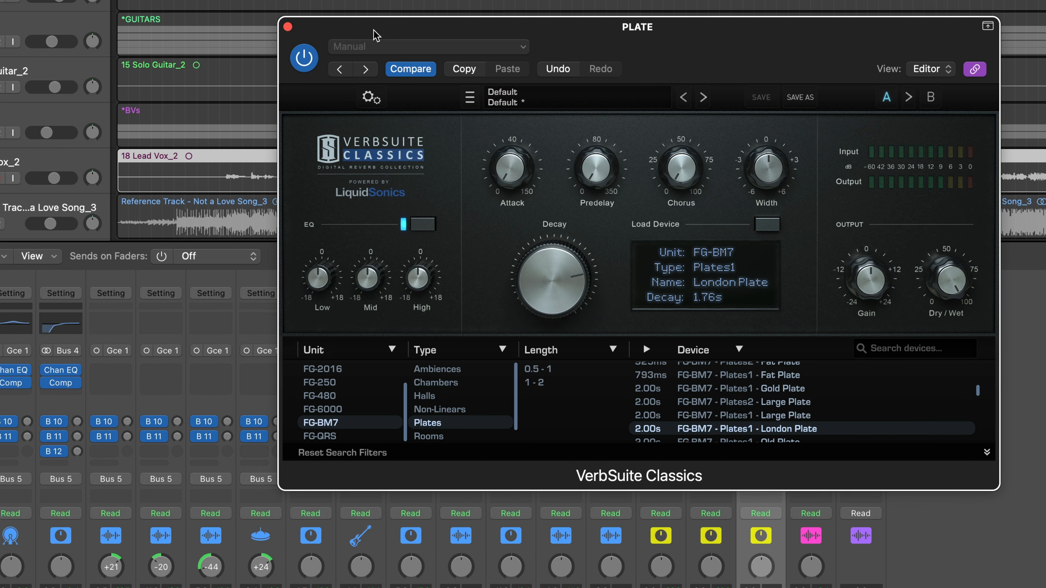
left_click(288, 26)
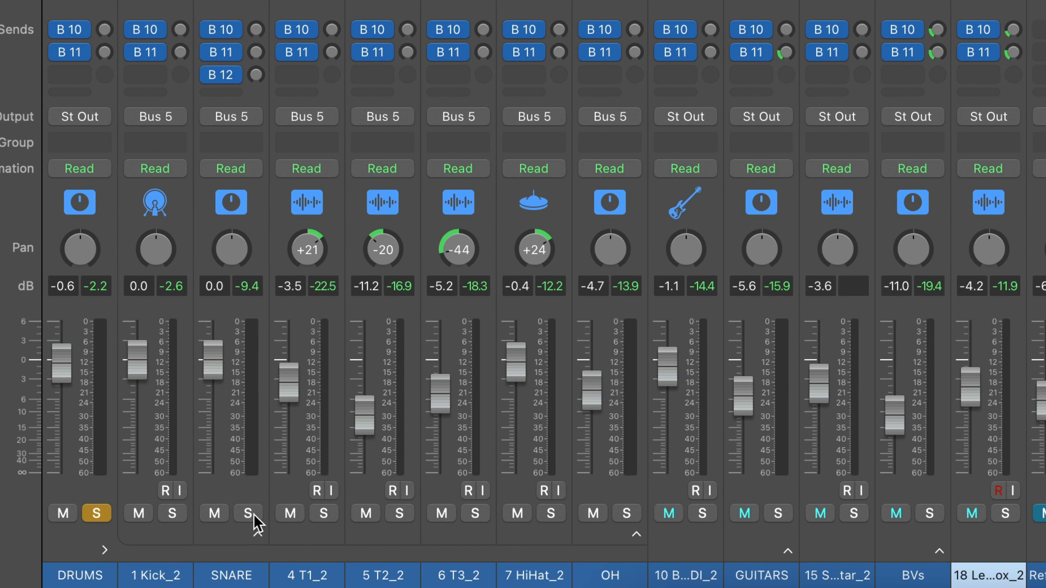
Solo SNARE instead of DRUMS, raise its Bus 12 send to about -21.6 dB, and unsolo it
left_click(248, 513)
left_click(97, 514)
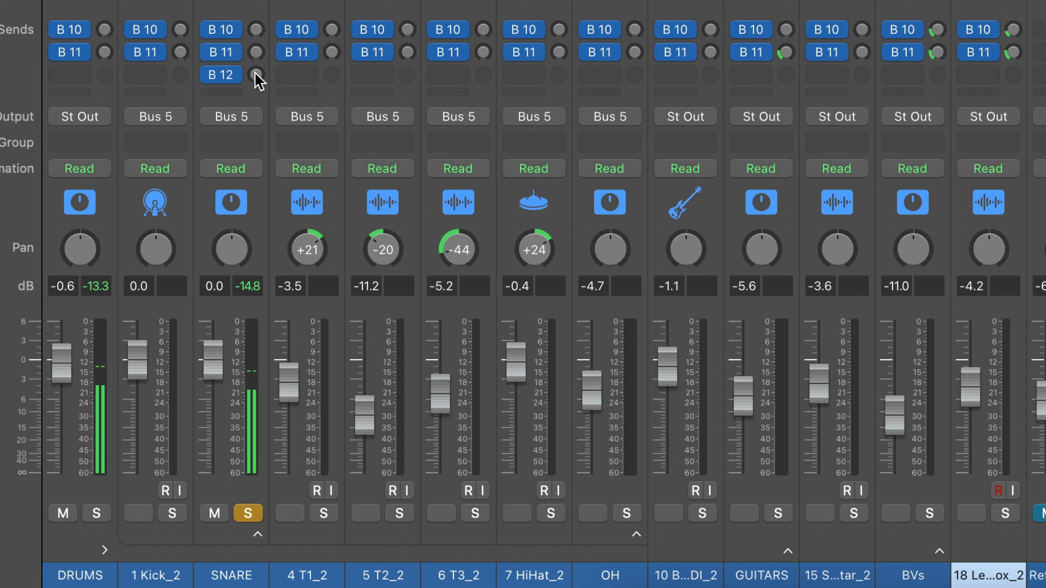
left_click_drag(256, 74, 263, 31)
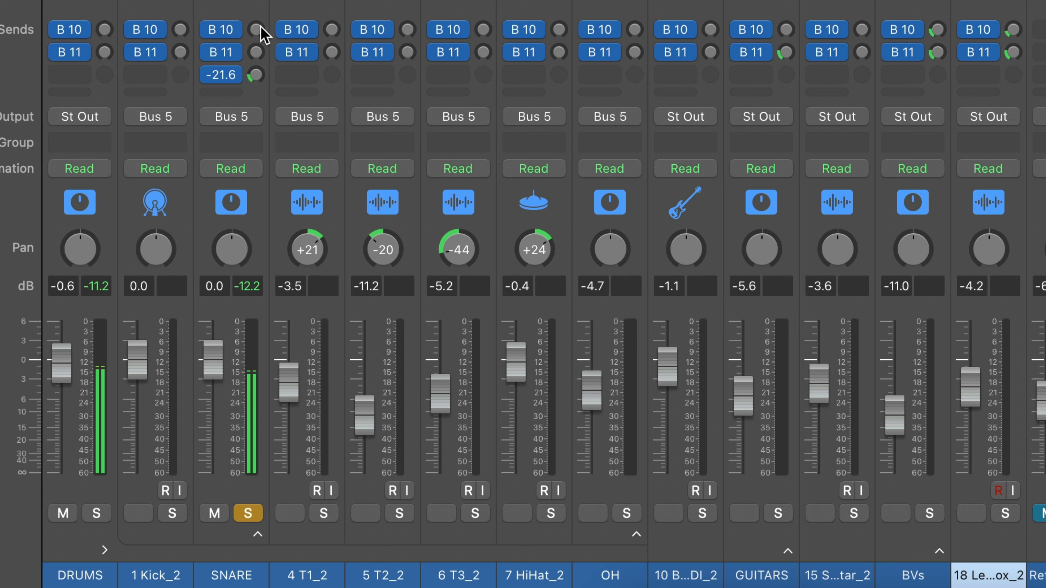
left_click(249, 513)
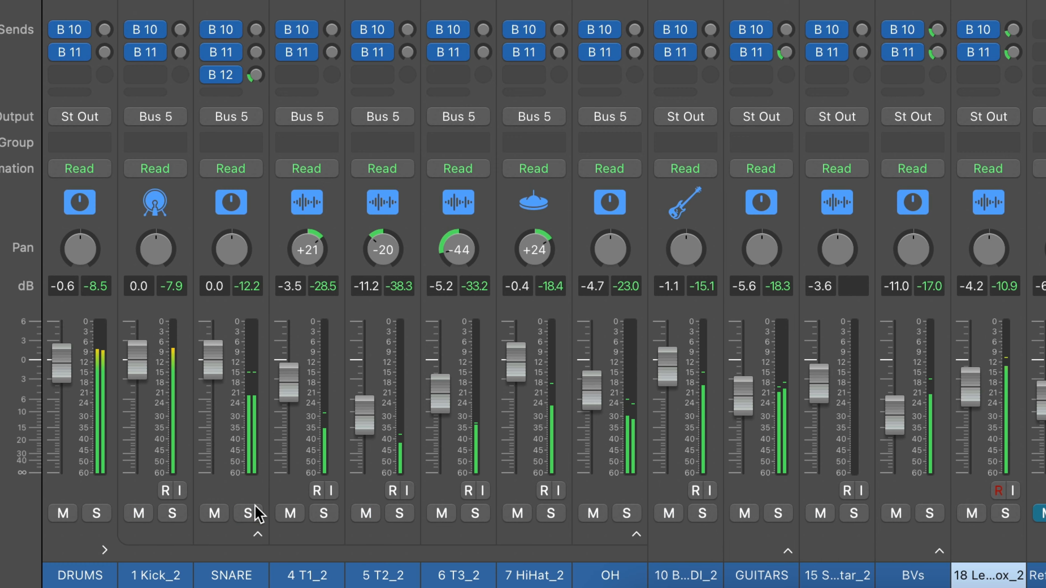
Collapse the DRUMS stack in the mixer, select the REVERB, CHAMBER and PLATE channels together, and stop playback
left_click(105, 555)
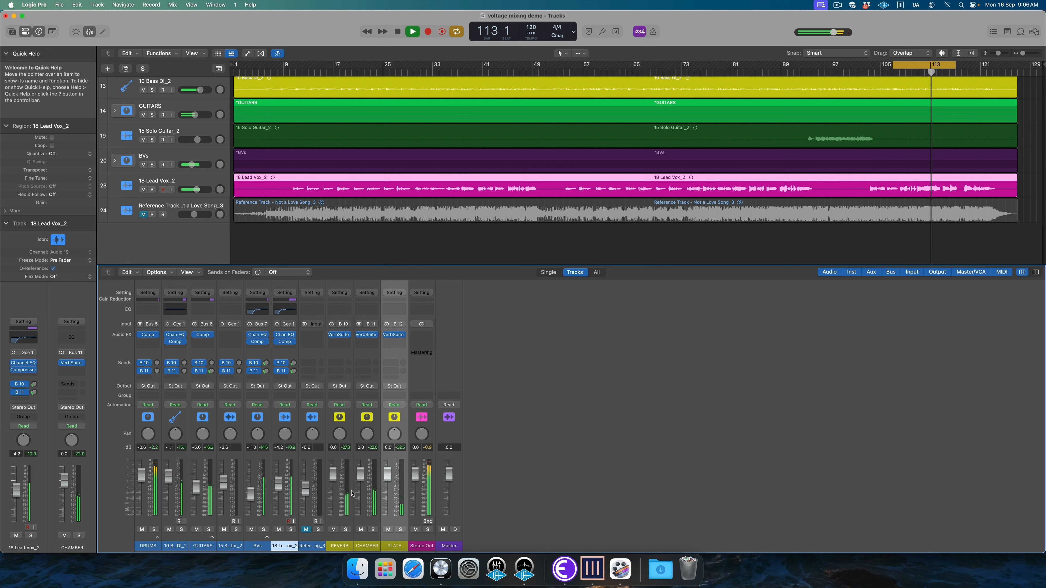
left_click(351, 493, "shift")
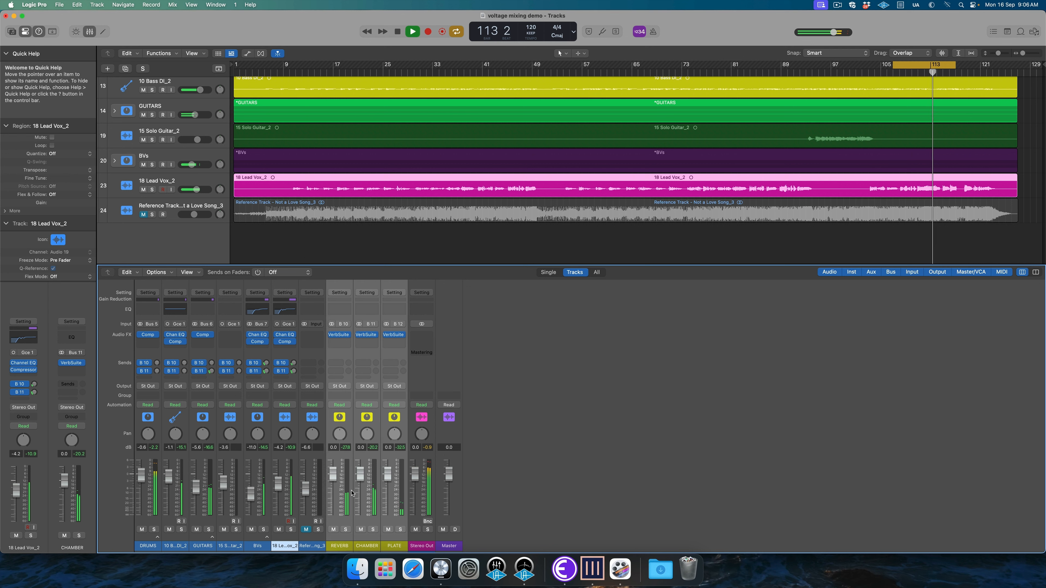
key("space")
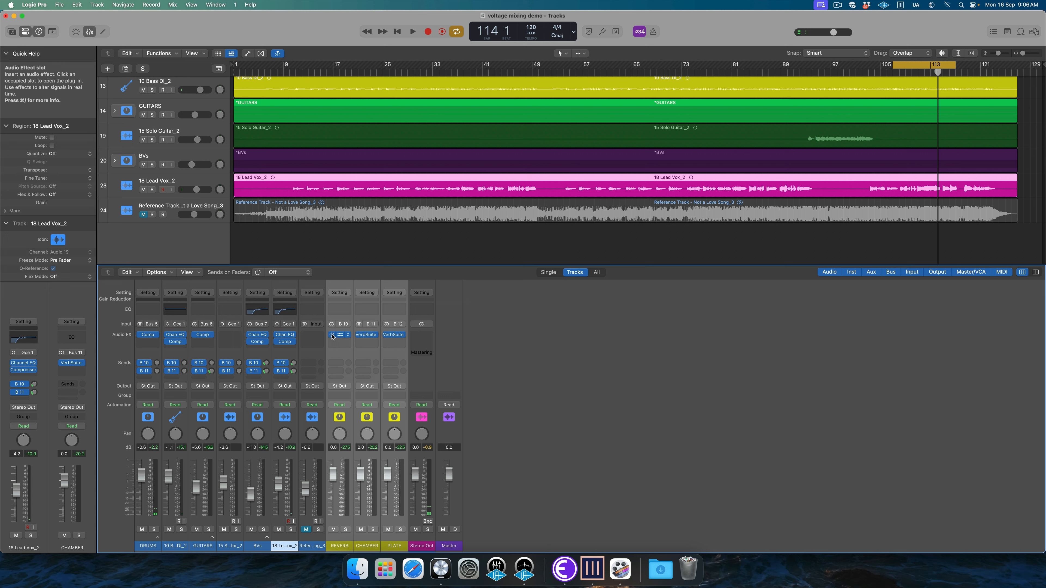
Play the chorus with the VerbSuite reverbs on REVERB, CHAMBER and PLATE bypassed, and again with them re-enabled, to compare
left_click(332, 335)
key("space")
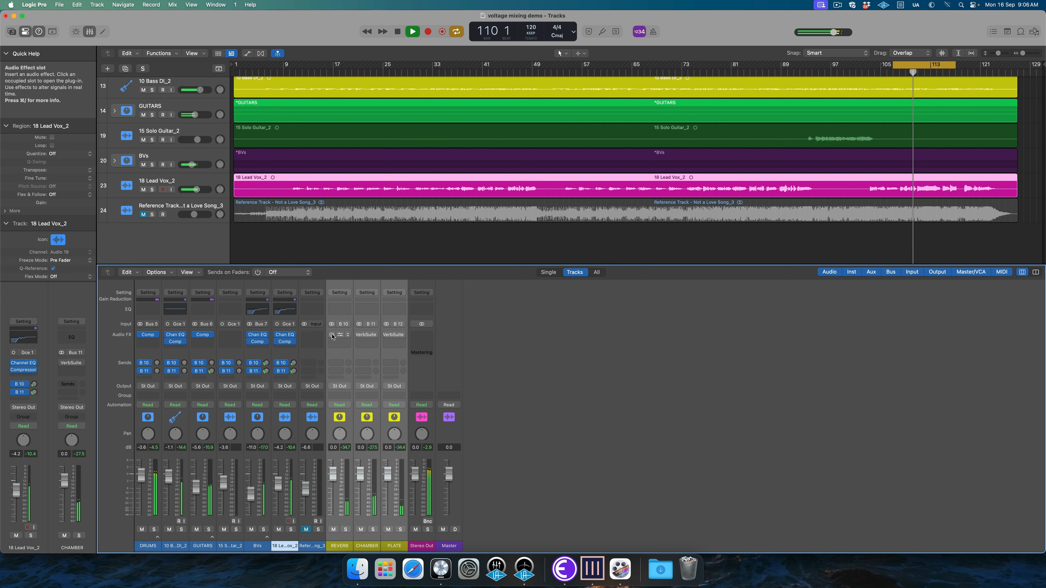
key("space")
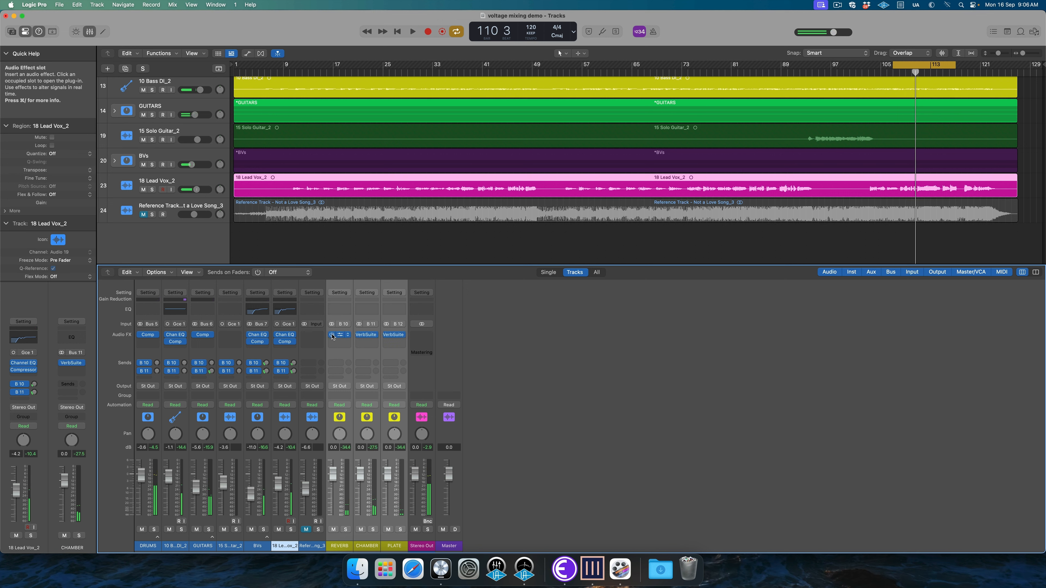
key("space")
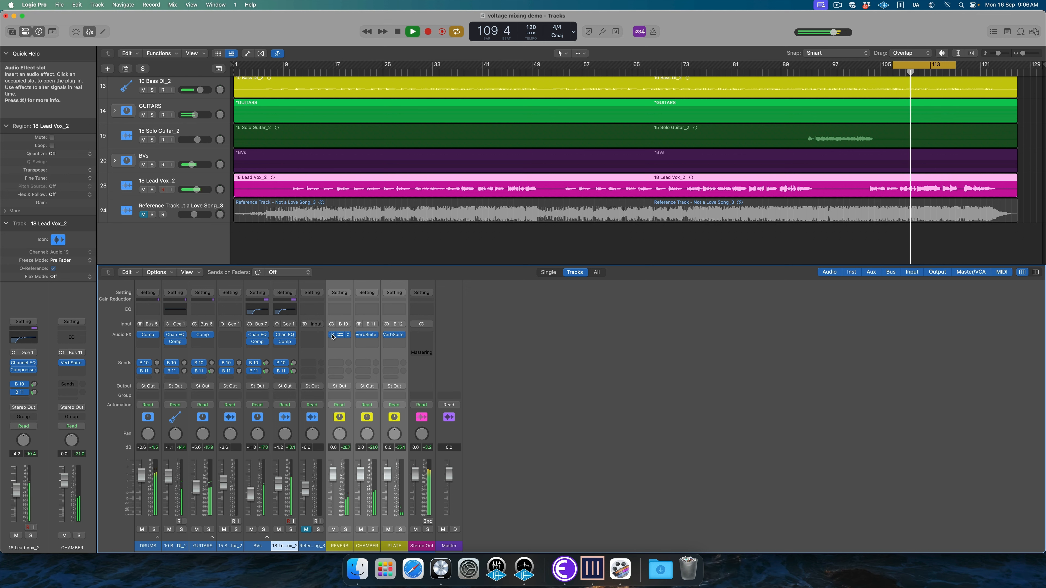
key("space")
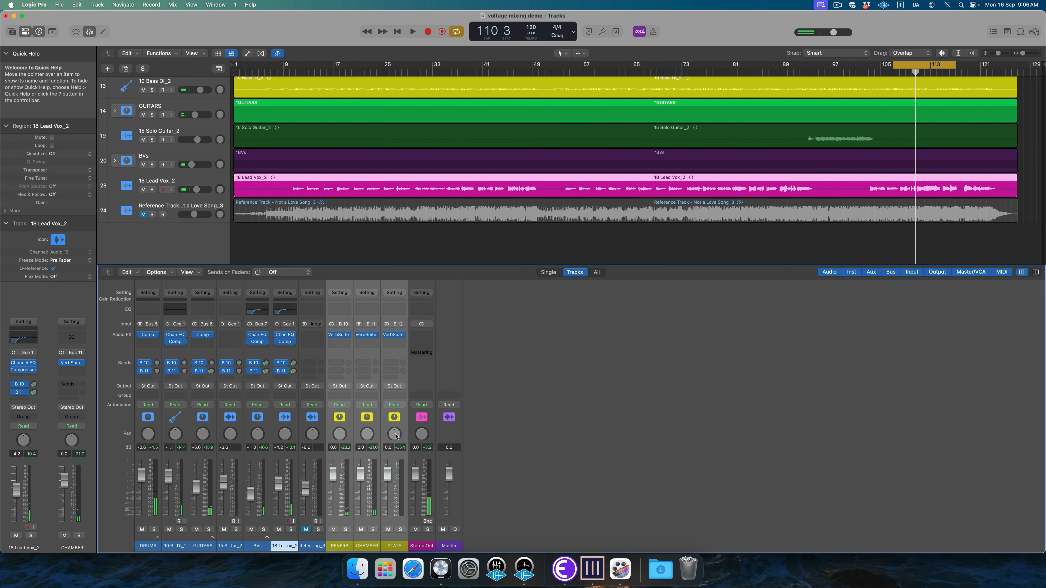
Add a Bus 13 send on the 18 Lead Vox_2 channel and rename its new aux channel as DELAY
left_click(286, 377)
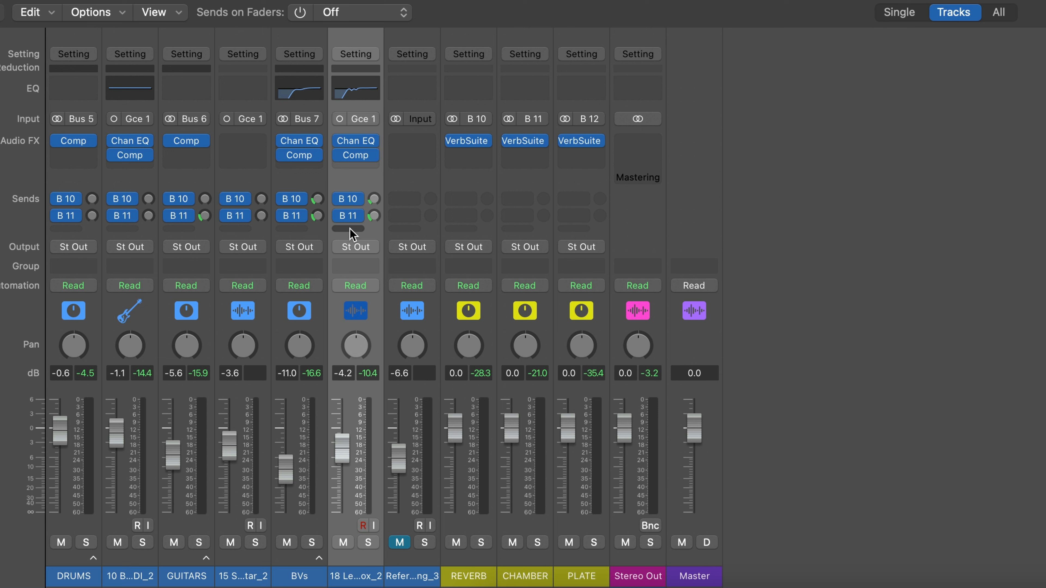
left_click(350, 230)
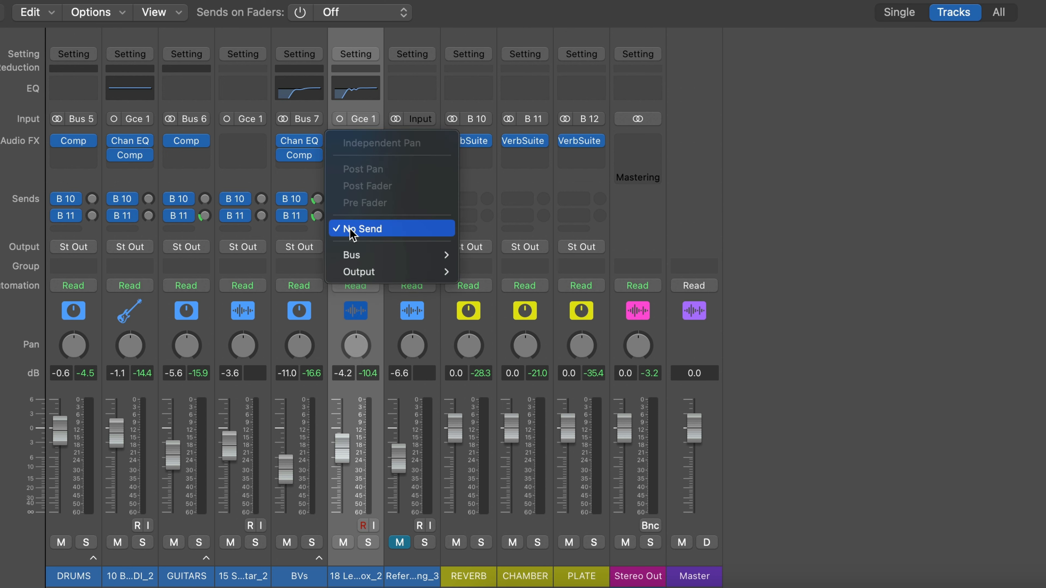
mouse_move(371, 255)
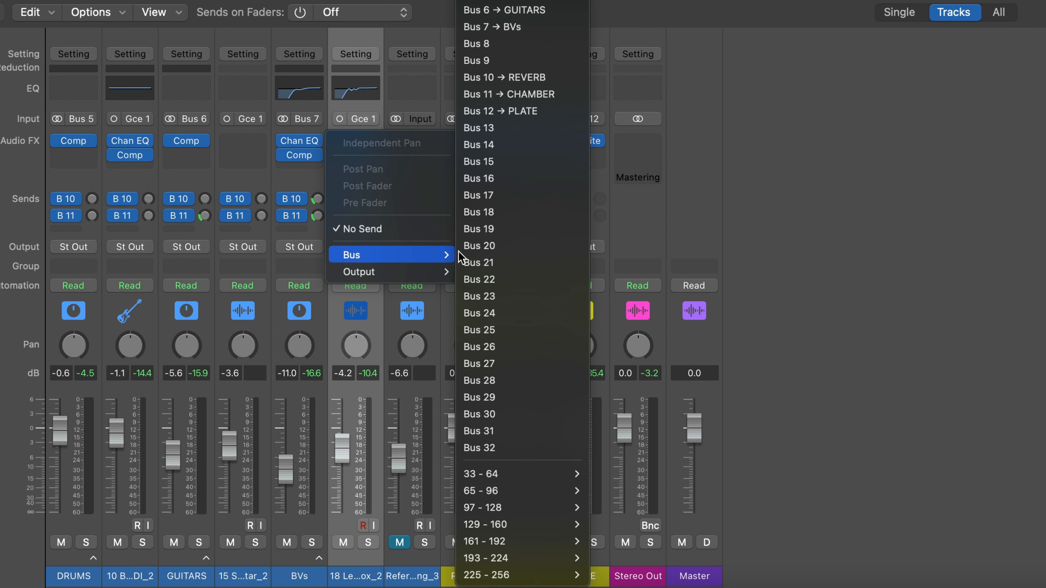
left_click(524, 129)
double_click(639, 577)
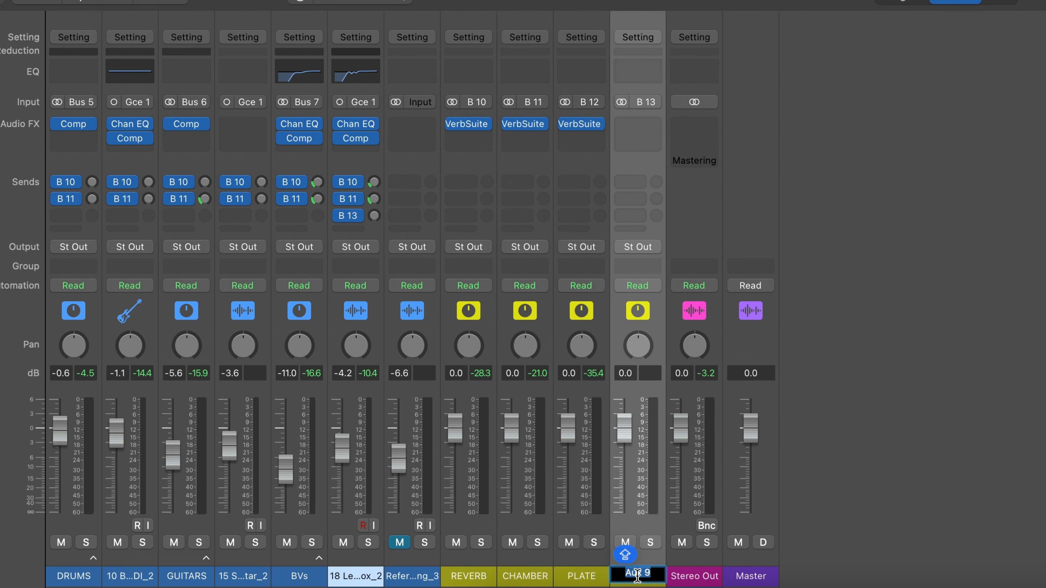
type("DELAY")
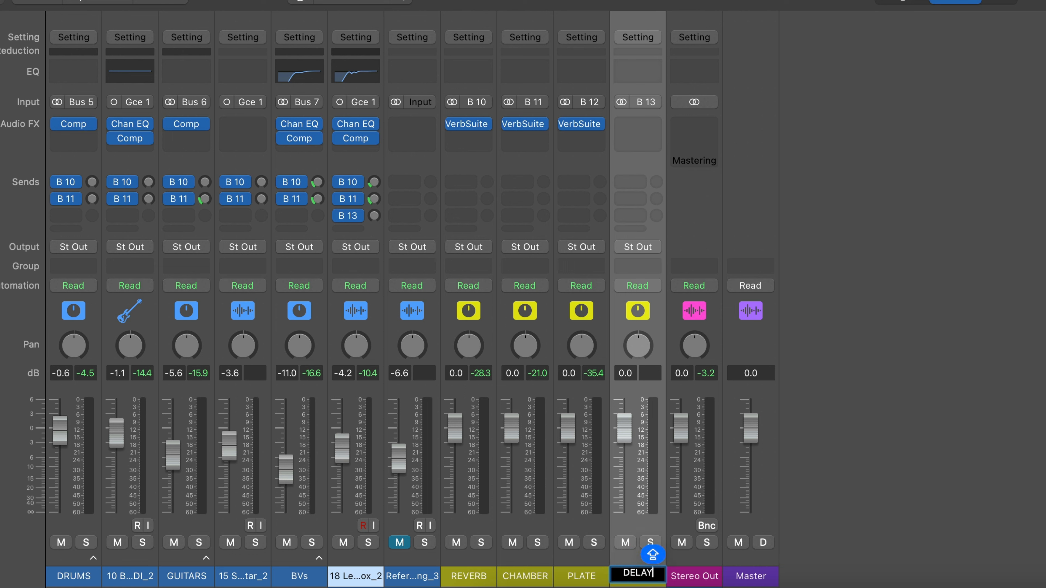
key("Return")
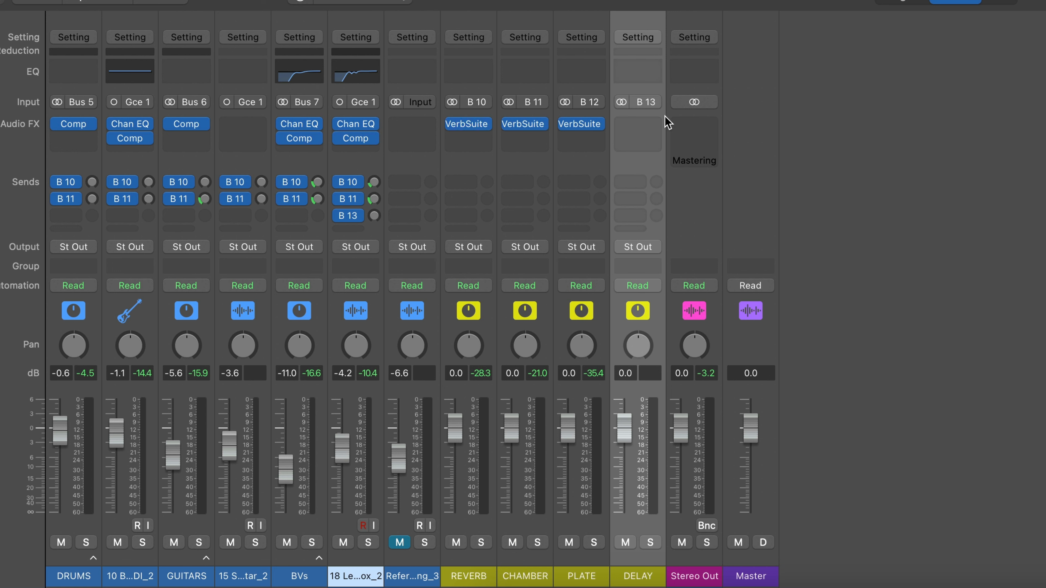
Insert the stereo version of the Stereo Delay plug-in in the first audio effect slot of the DELAY channel
mouse_move(639, 128)
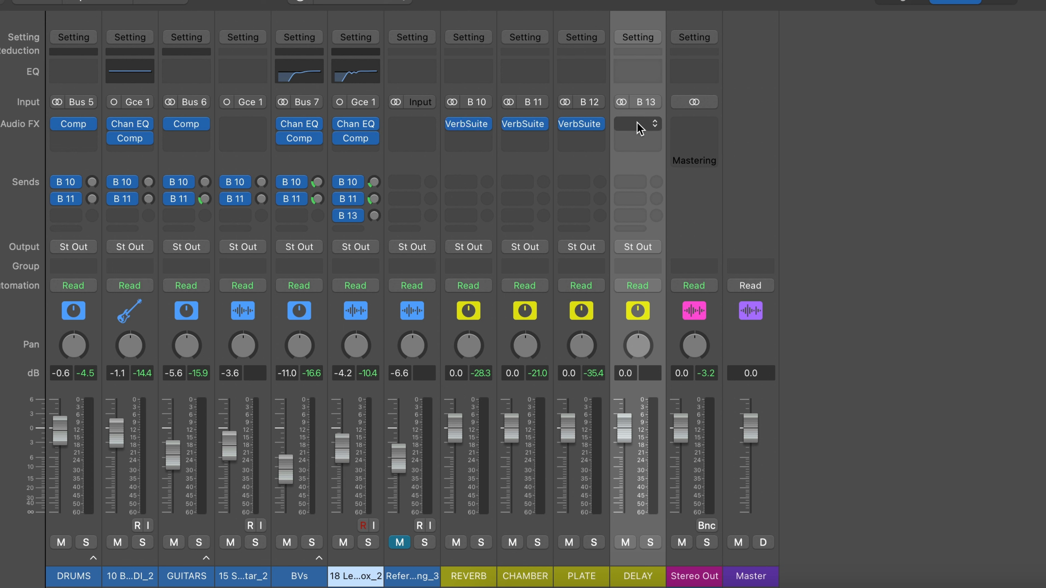
mouse_move(482, 126)
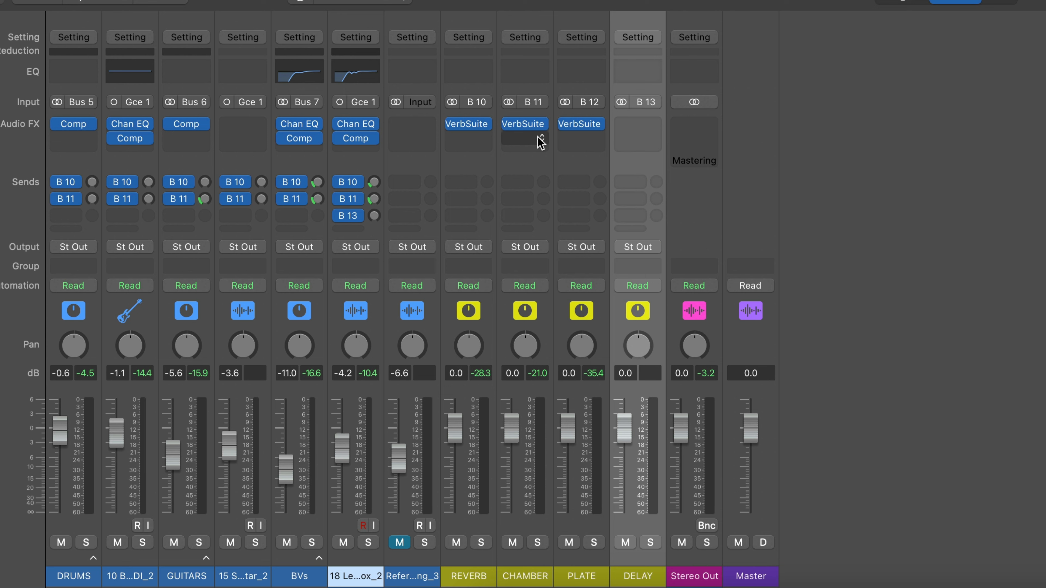
left_click(649, 123)
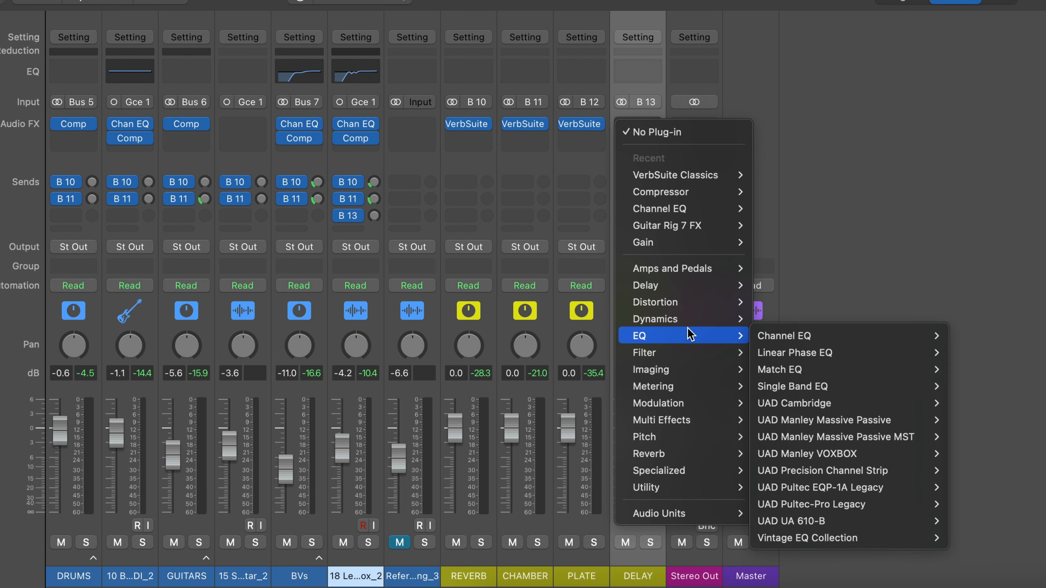
mouse_move(690, 318)
mouse_move(707, 292)
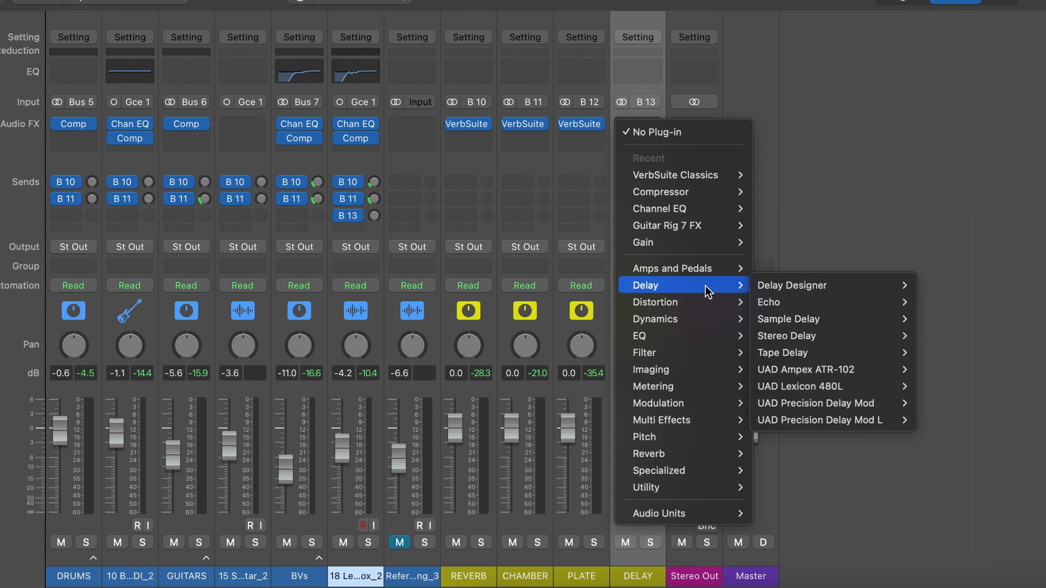
mouse_move(721, 514)
mouse_move(831, 440)
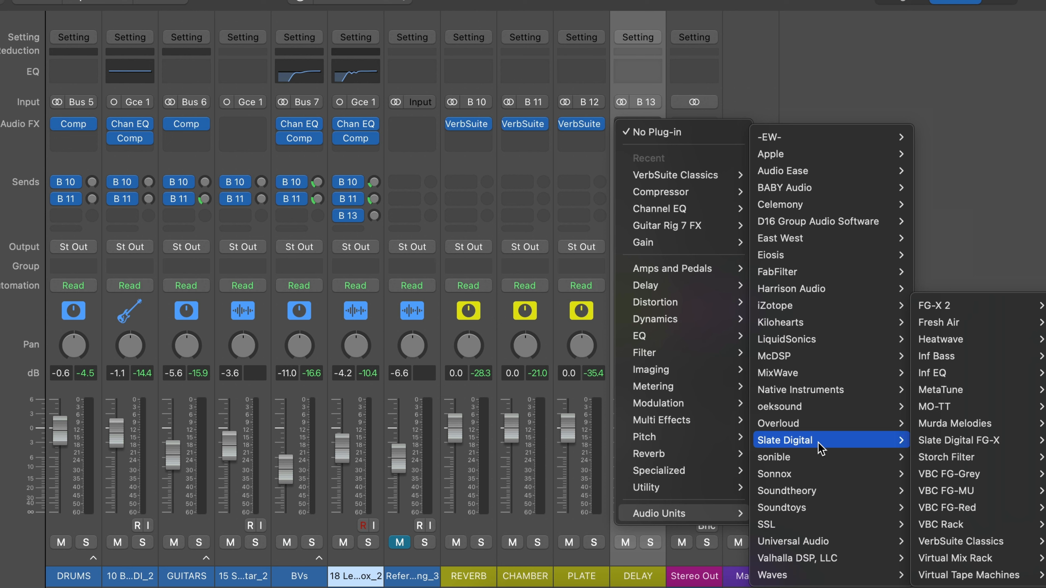
mouse_move(896, 509)
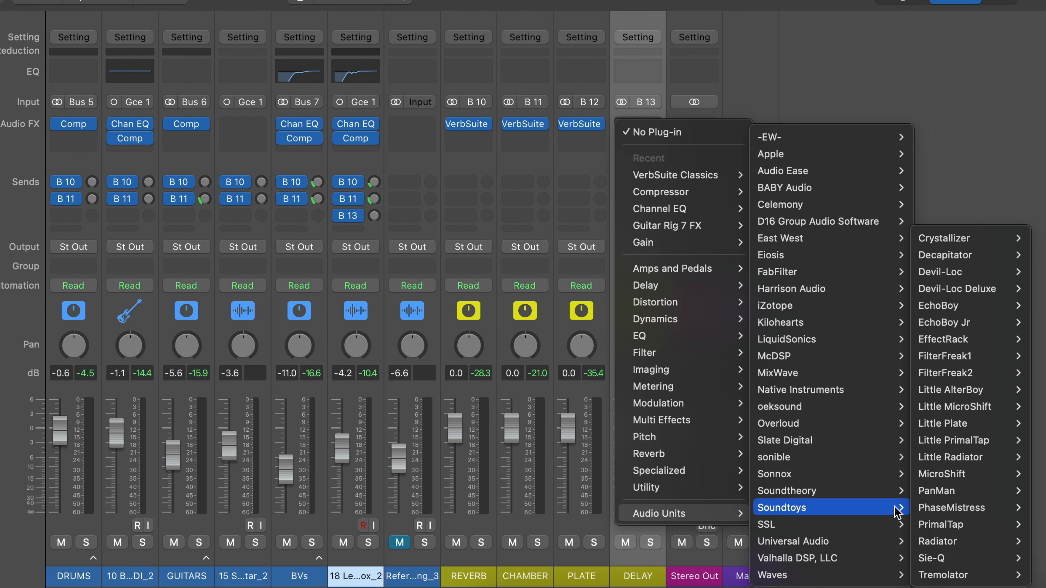
mouse_move(968, 305)
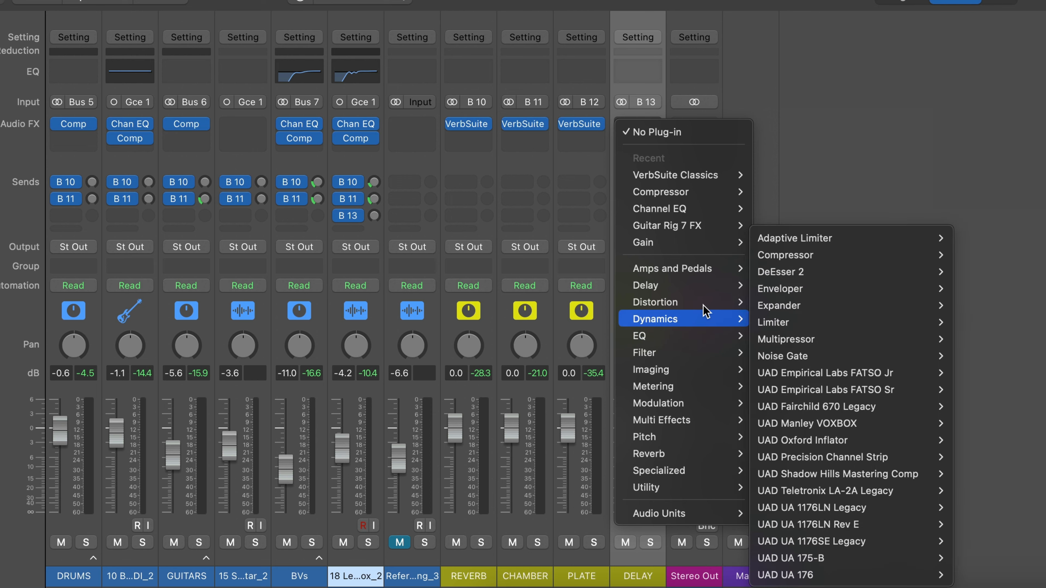
mouse_move(812, 338)
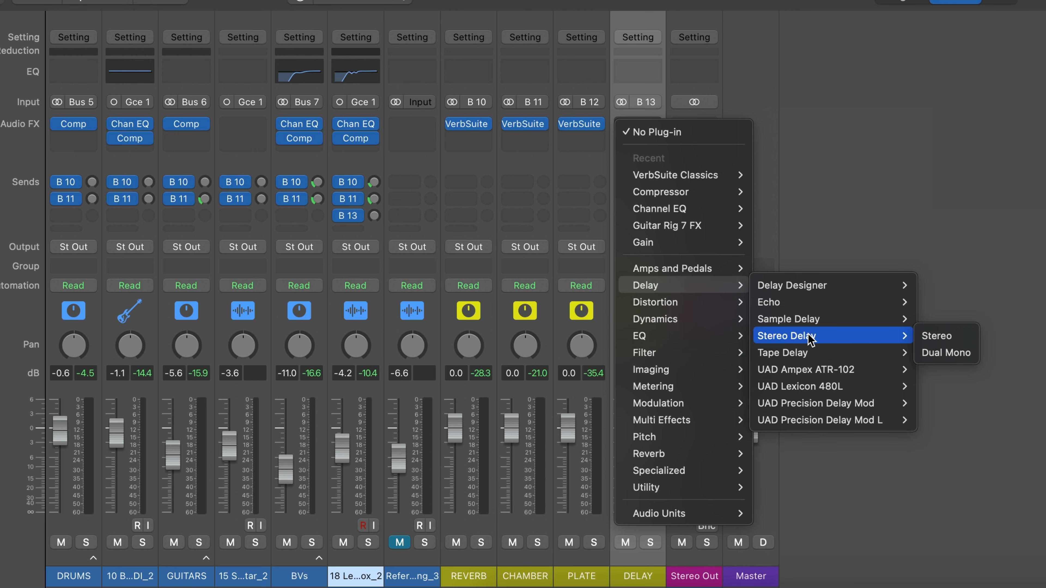
left_click(936, 337)
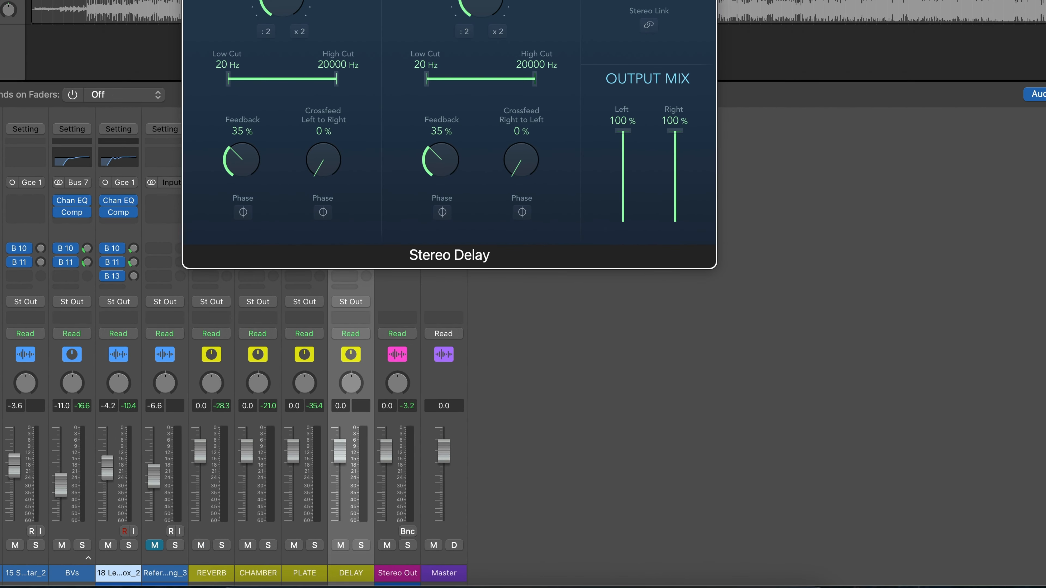
Move the Stereo Delay window clear of the mixer, solo 18 Lead Vox_2, and raise its Bus 13 send during playback
left_click_drag(450, 0, 601, 0)
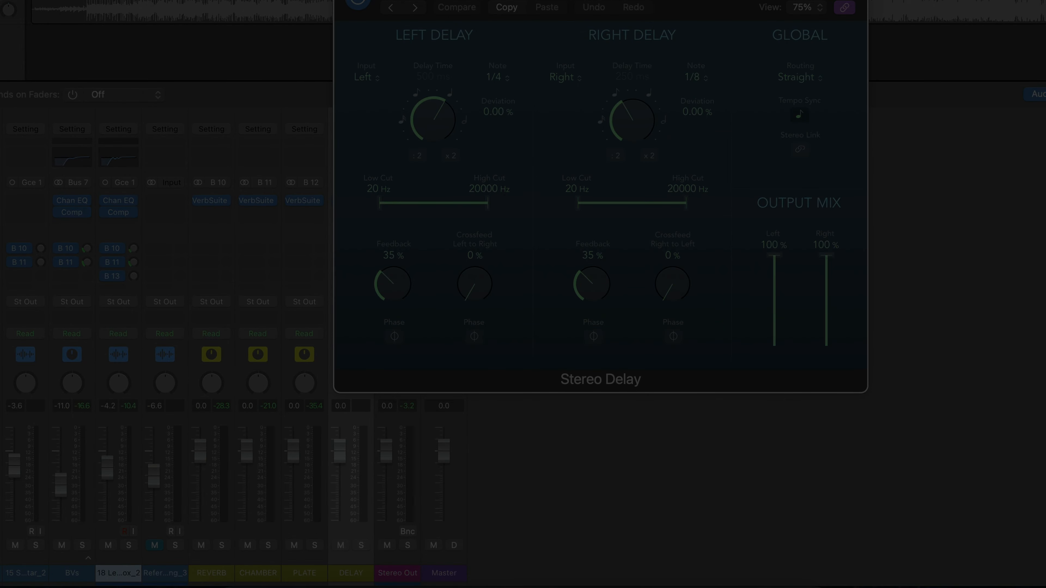
left_click_drag(643, 1, 783, 0)
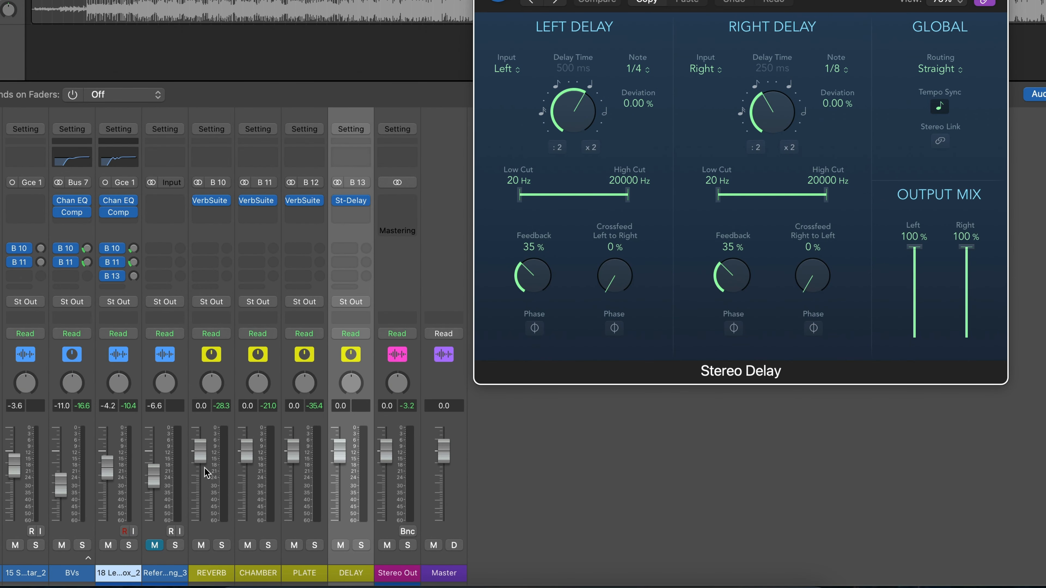
left_click(128, 545)
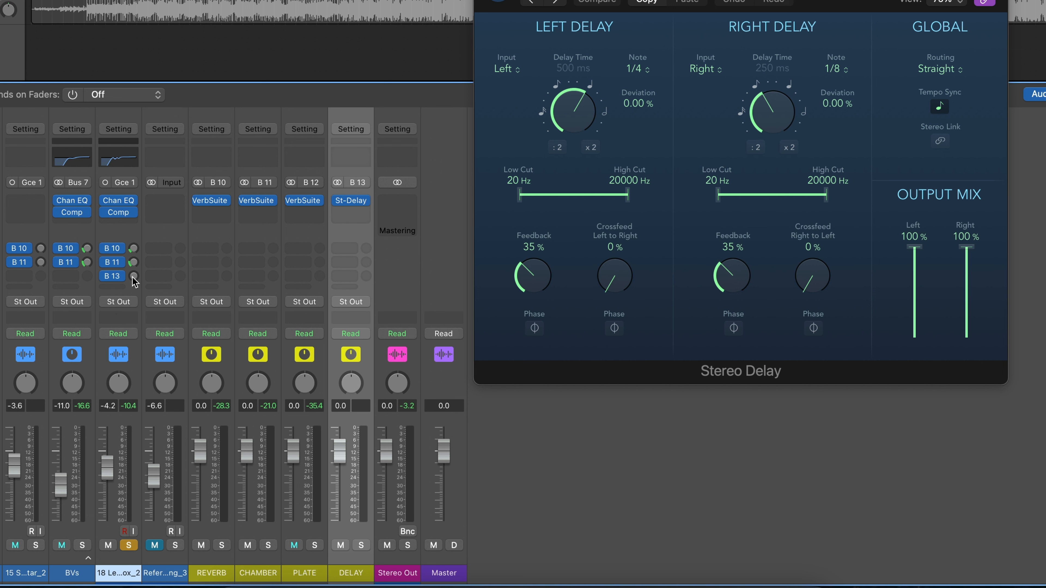
key("space")
left_click_drag(133, 277, 132, 230)
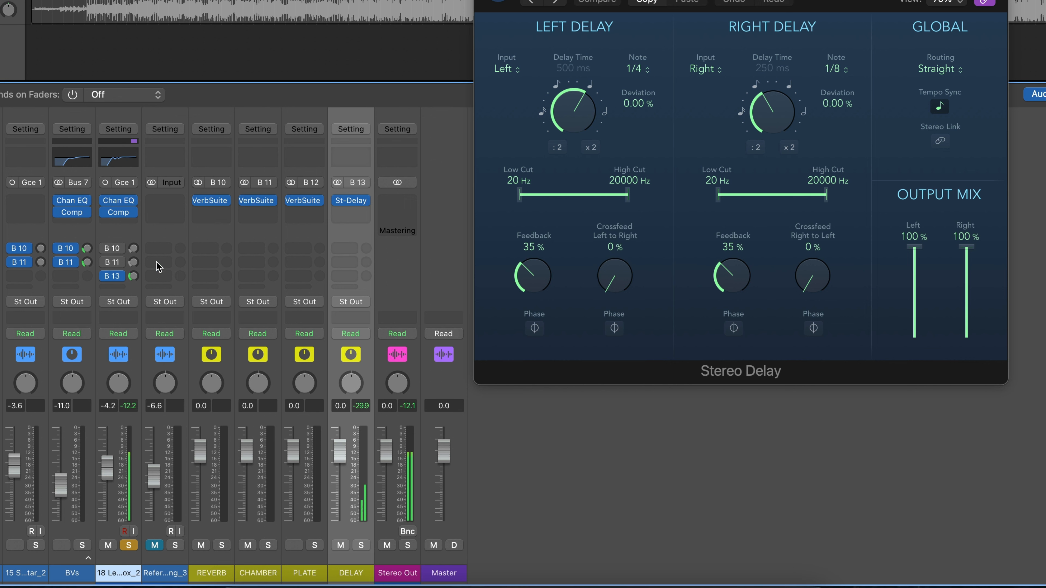
Fine-tune the Bus 13 send of 18 Lead Vox_2, unsoloing the vocal to balance the delay within the full mix
left_click_drag(133, 275, 133, 276)
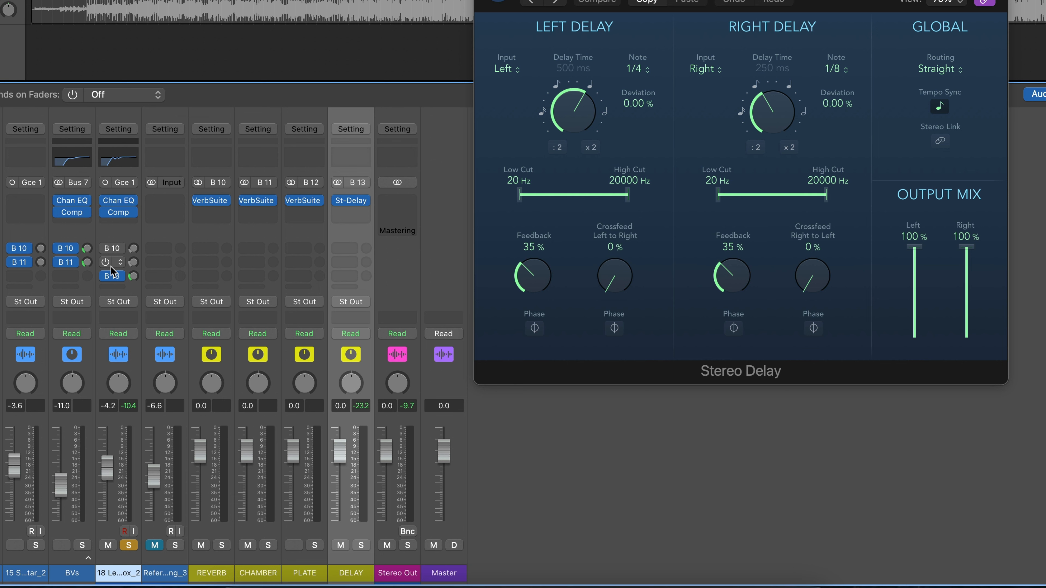
left_click(130, 546)
left_click_drag(135, 282, 135, 283)
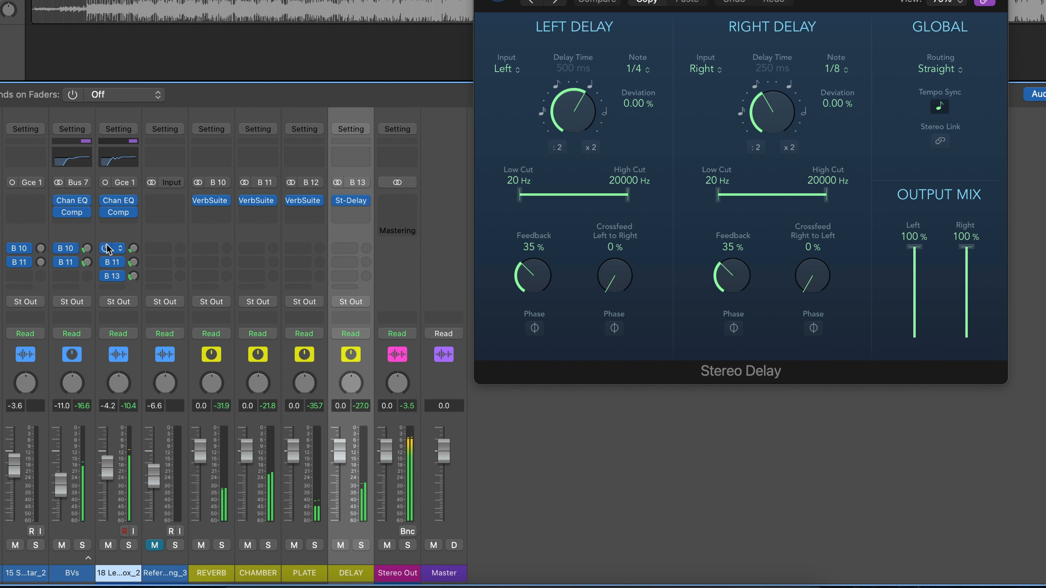
Solo 18 Lead Vox_2 and bypass its Bus 13, 11 and 10 sends, Channel EQ and Compressor to hear the unprocessed vocal
left_click(129, 545)
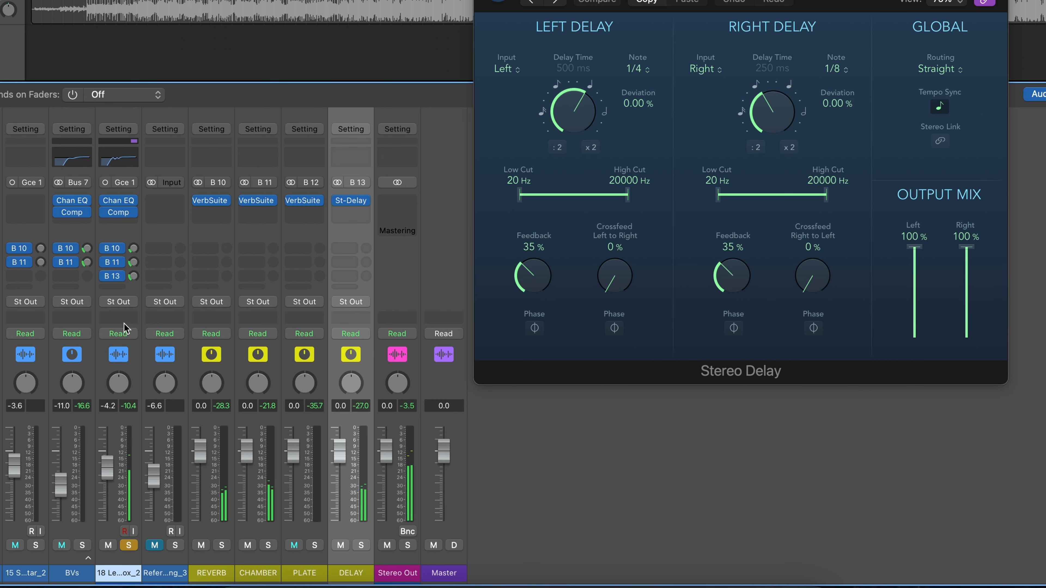
left_click(104, 277)
left_click(105, 263)
left_click(105, 241)
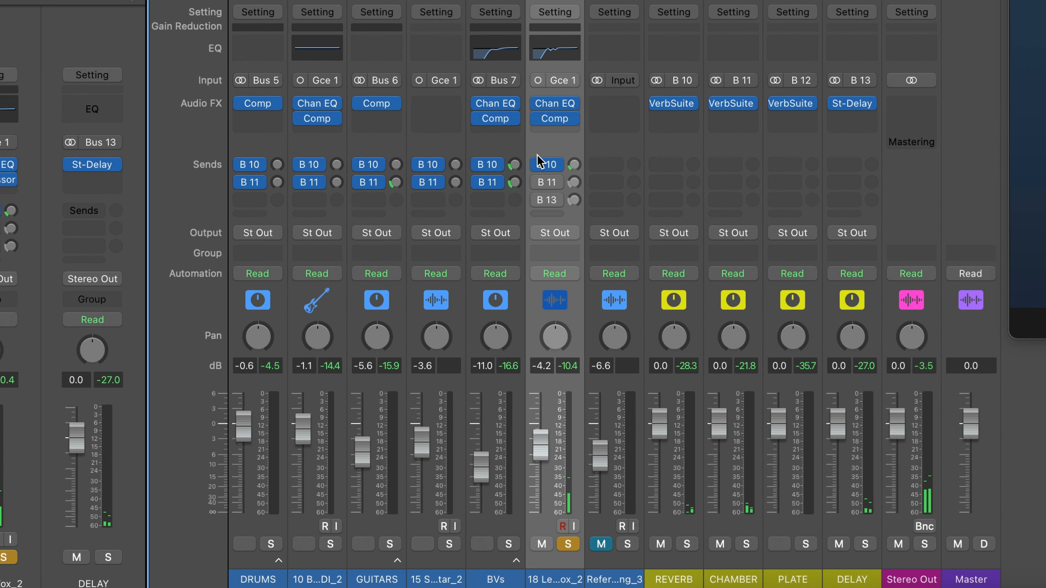
left_click(539, 163)
left_click(539, 103)
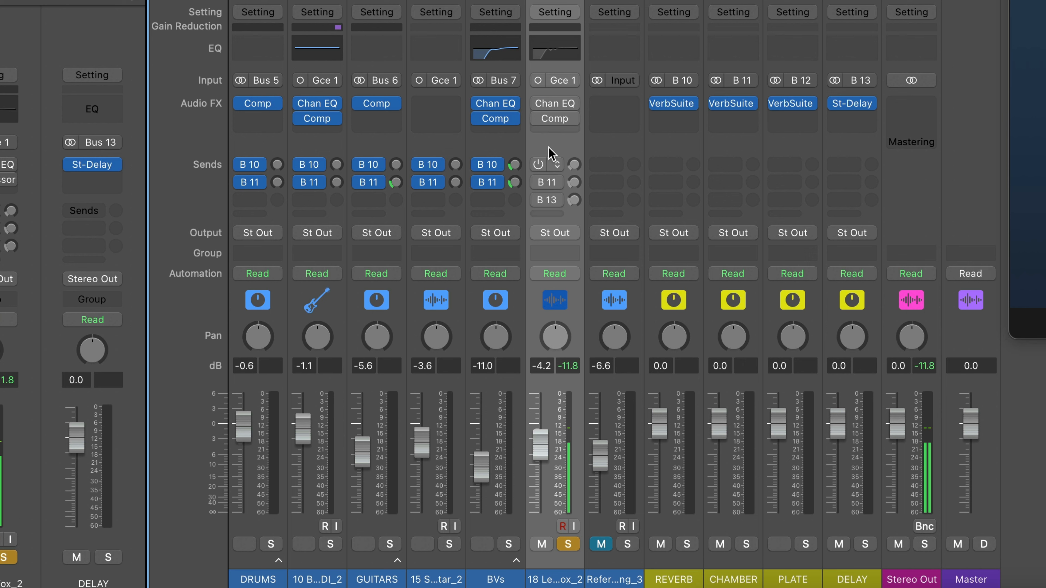
Re-enable the lead vocal's Channel EQ, Compressor and Bus 10, 11 and 13 sends to compare, and unsolo the channel
left_click(537, 102)
left_click(538, 119)
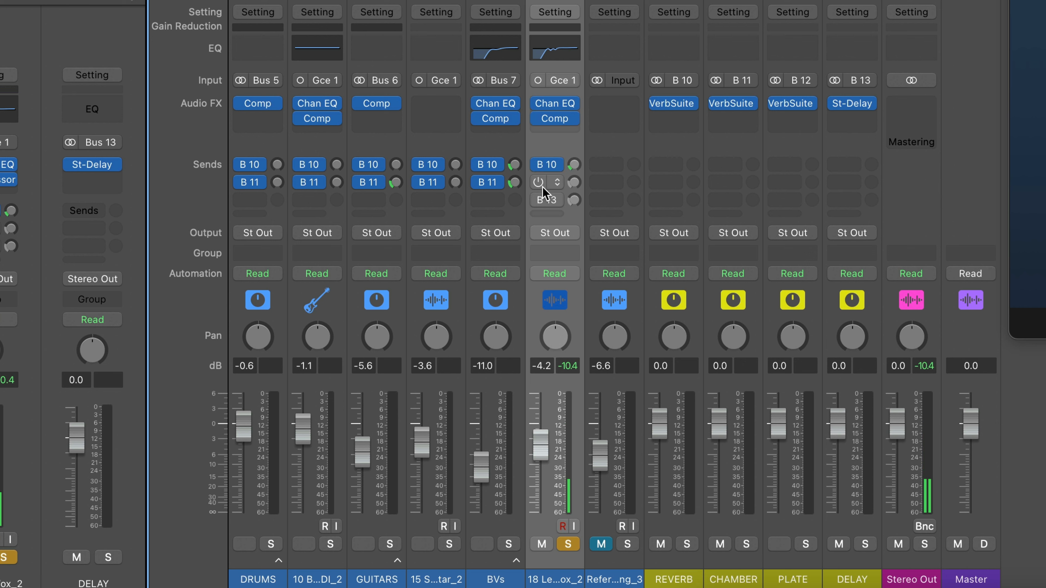
left_click(538, 200)
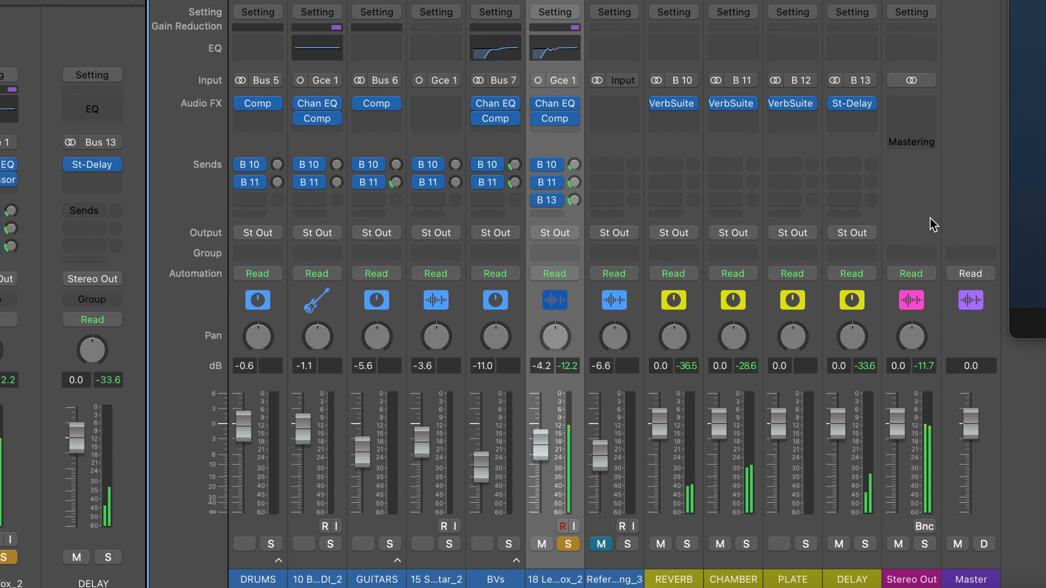
left_click(568, 545)
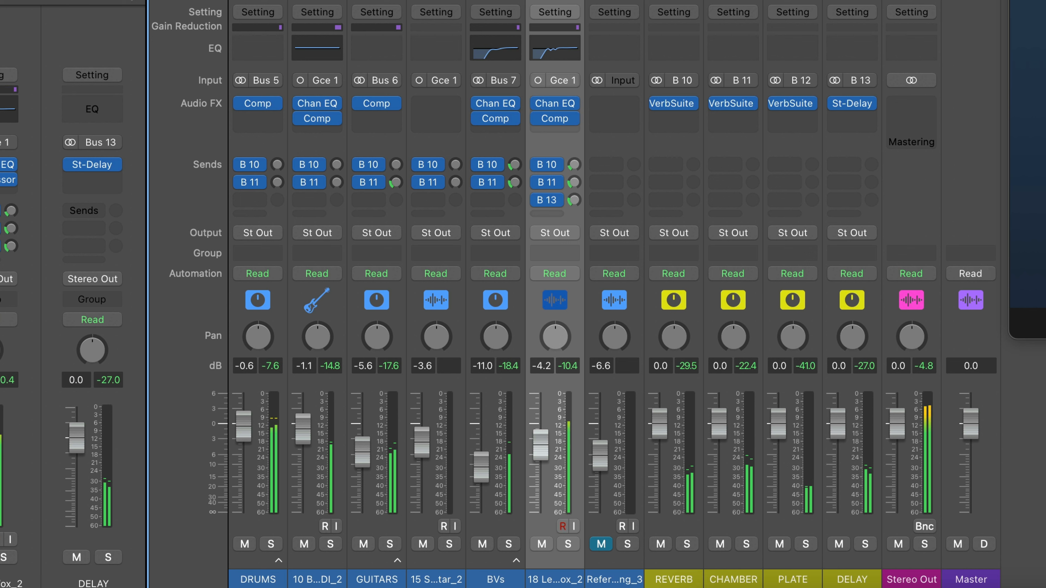